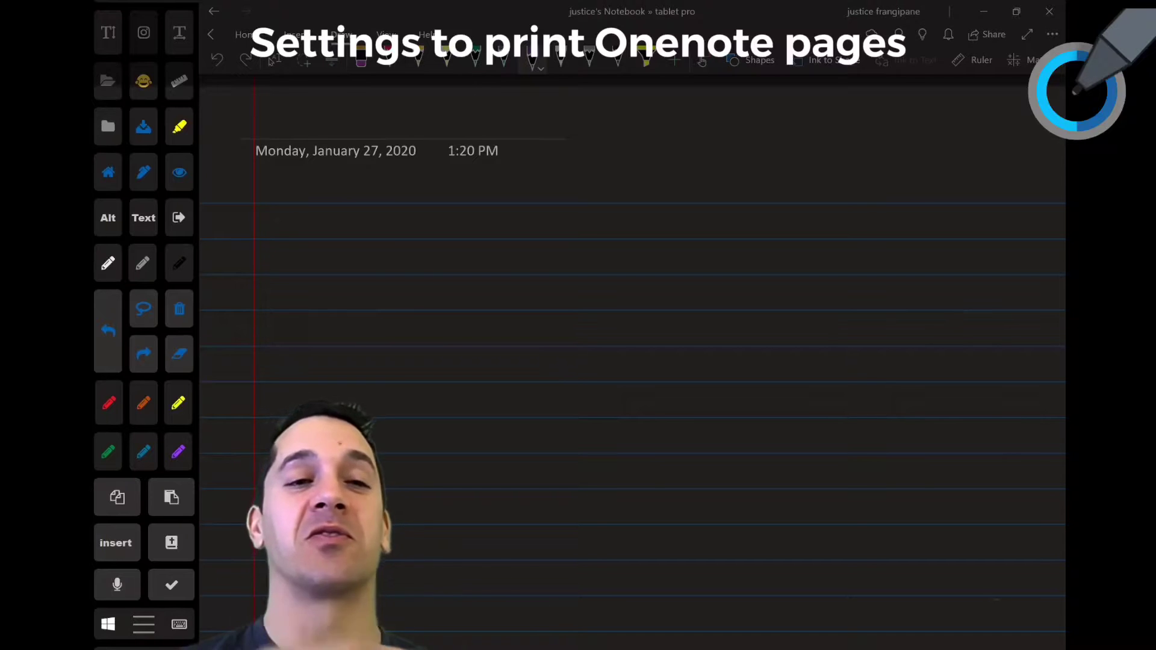
- Draw a purple ink arrow across the upper ruled lines, pointing past the page's margin line
drag(433, 234, 244, 278)
mouse_move(289, 254)
mouse_down()
mouse_move(245, 272)
mouse_move(292, 312)
mouse_up()
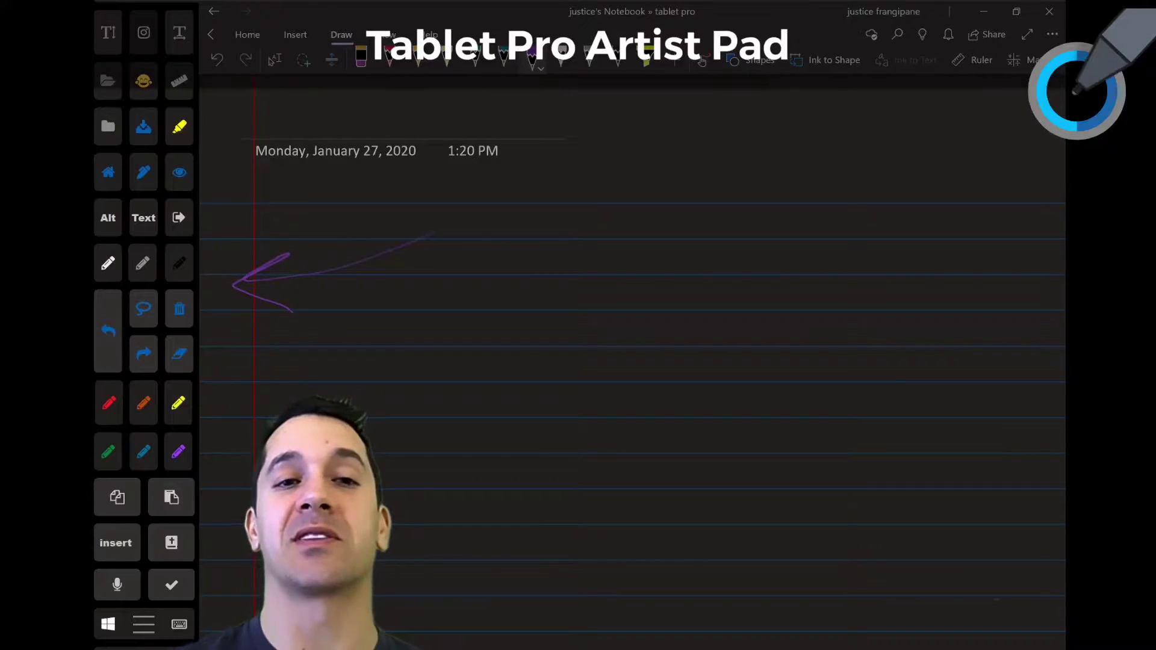
- Check the available rule line styles and the default font and size in the program's options
click(387, 35)
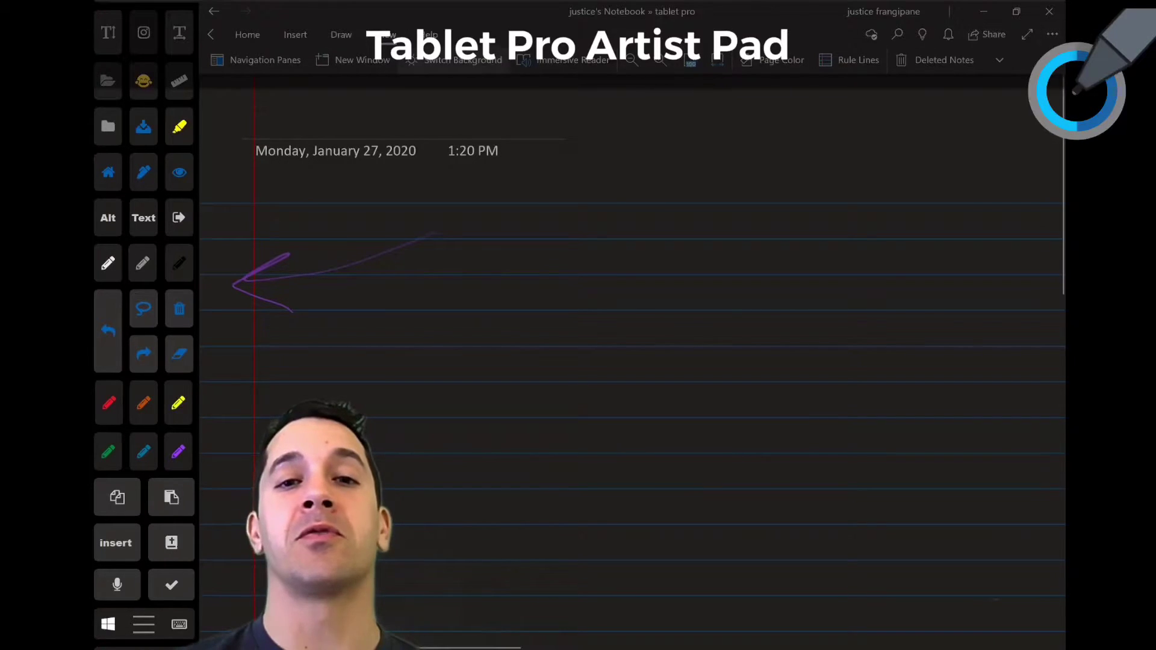
click(850, 60)
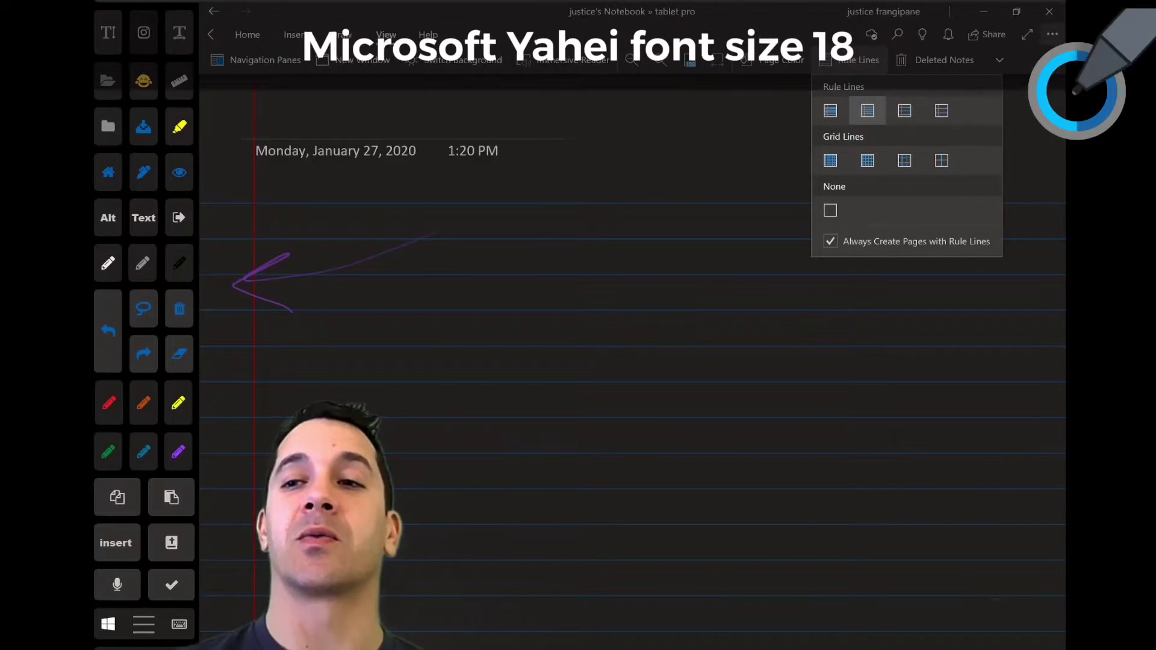
click(1052, 34)
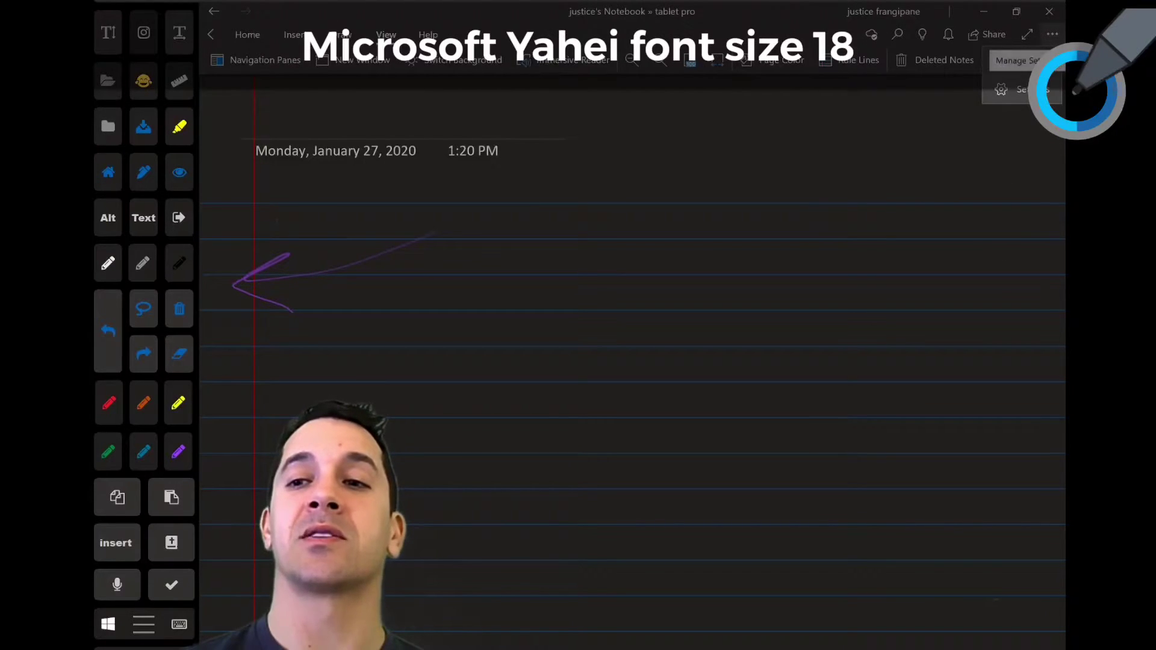
click(1018, 89)
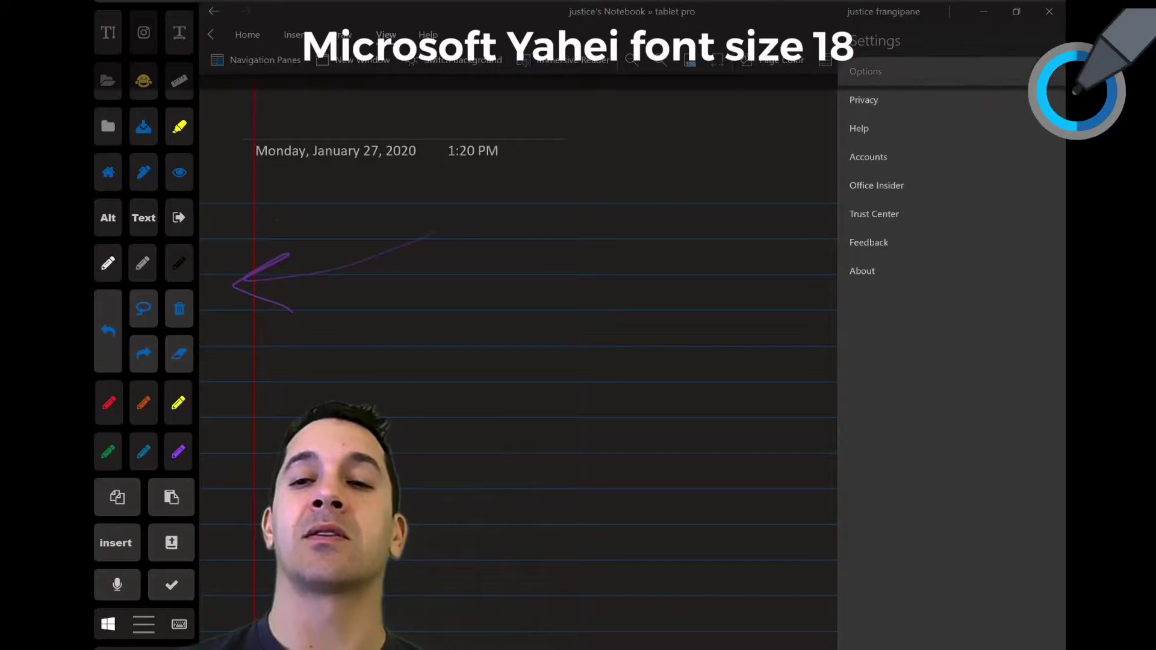
click(865, 71)
scroll(945, 331, down, 10)
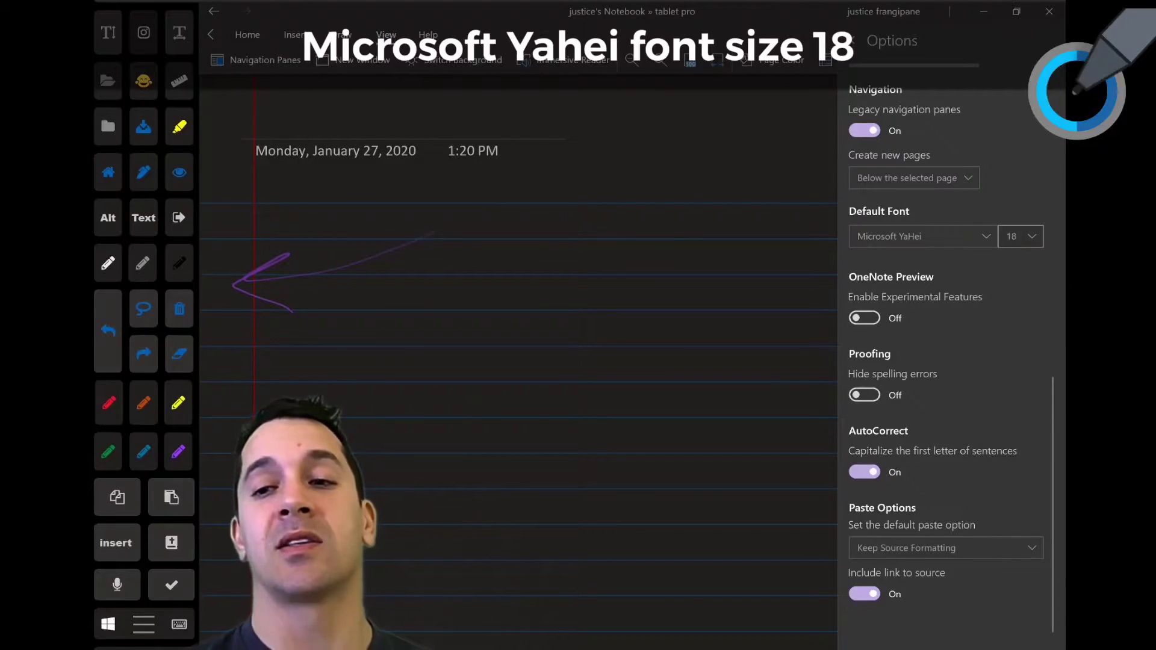
click(1020, 236)
click(923, 236)
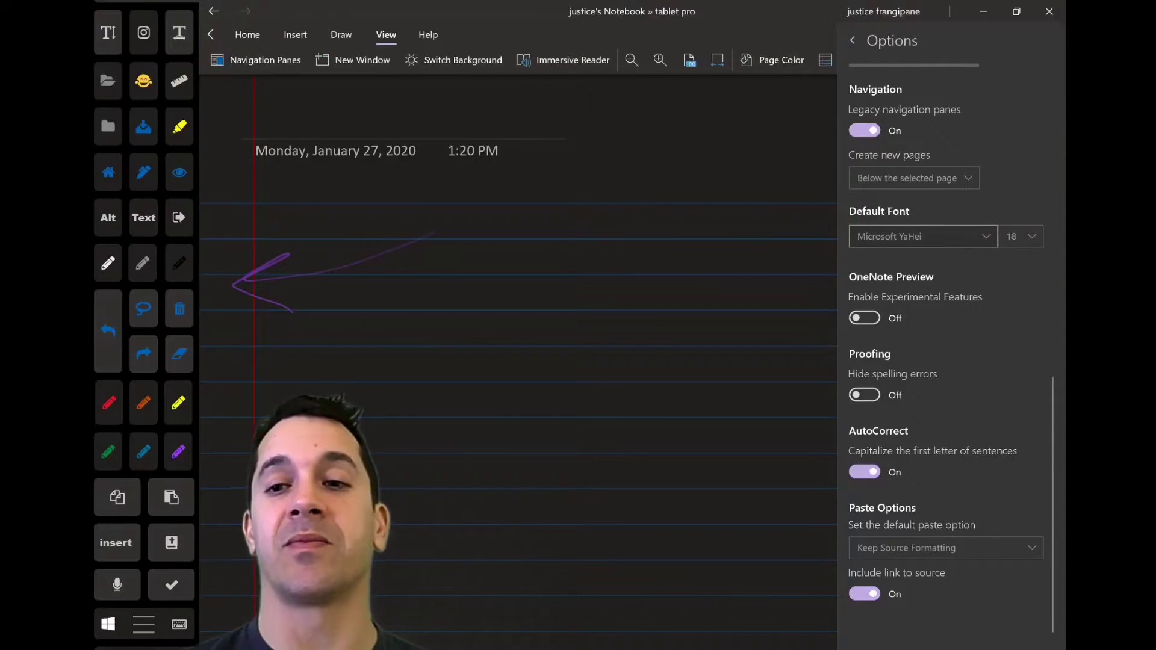
click(923, 236)
click(710, 259)
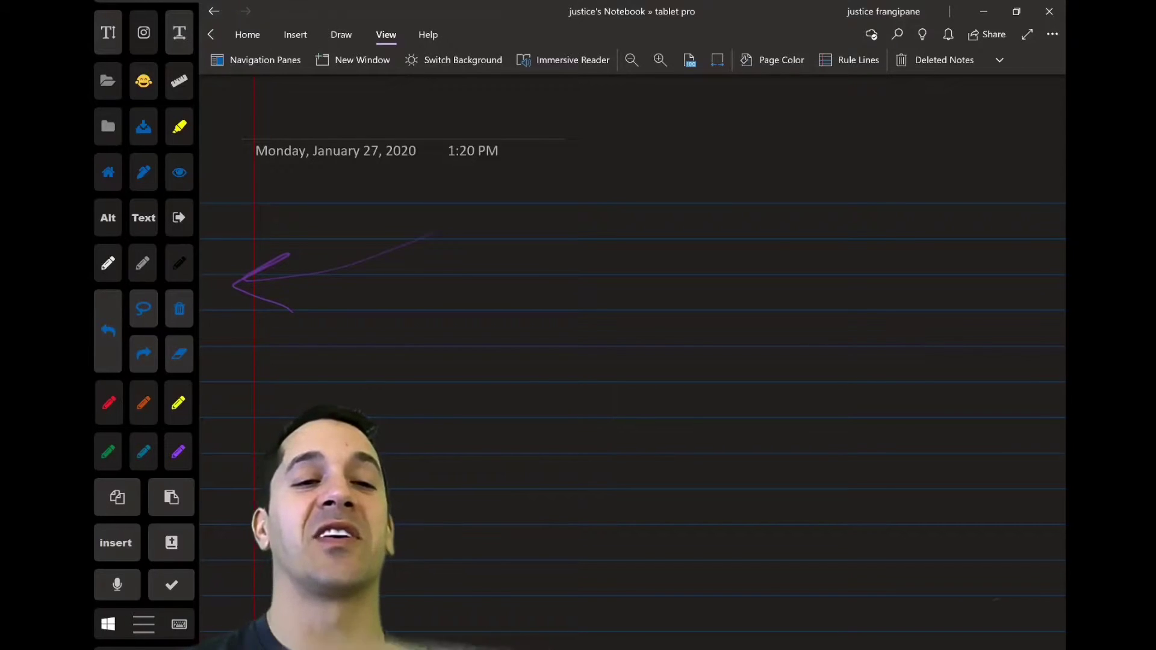
- Draw six short vertical purple marks beside the margin line, one per ruled row, and erase them
drag(260, 180, 261, 199)
key(Return)
key(Return)
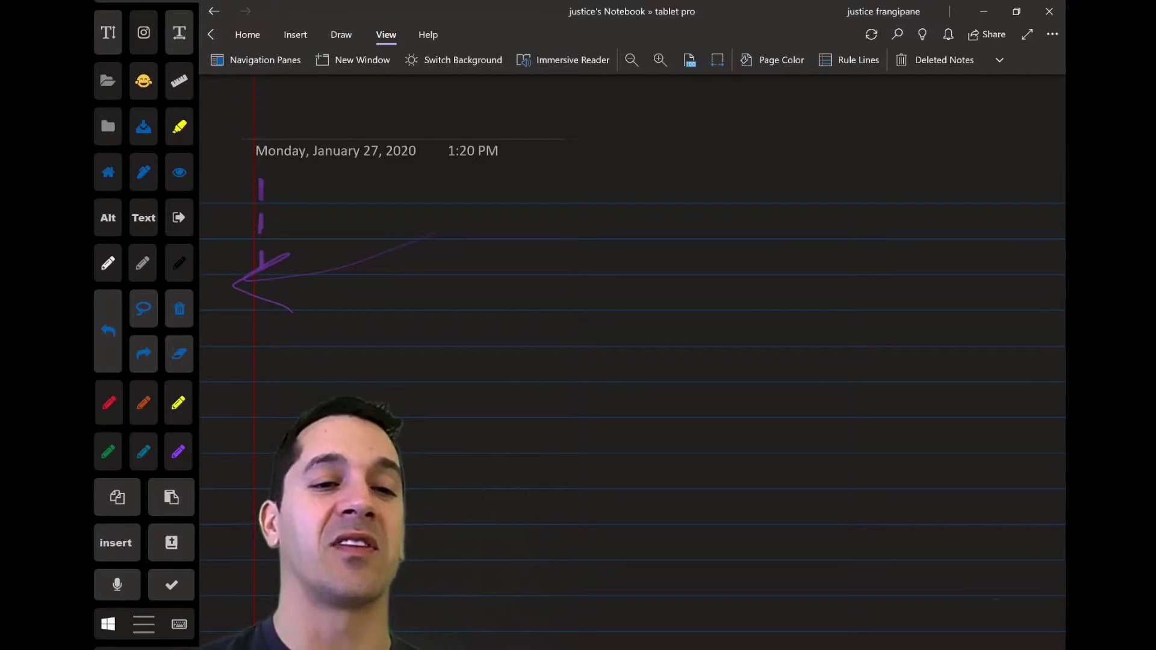
key(Return)
key(Return)
key(Return)
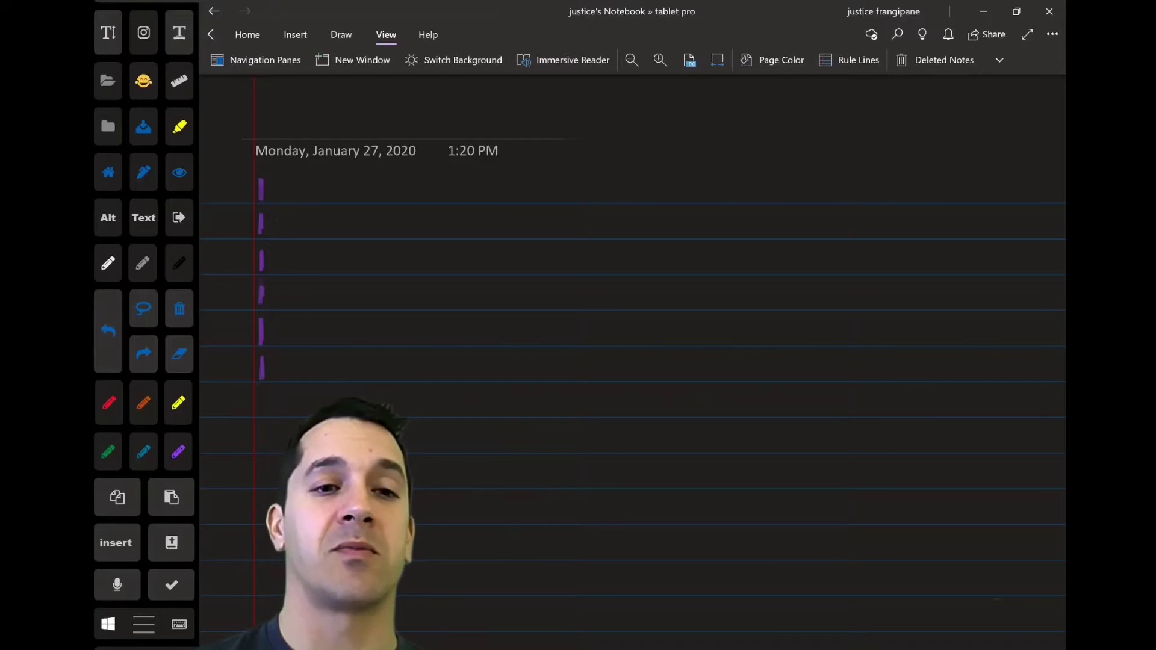
drag(261, 180, 262, 378)
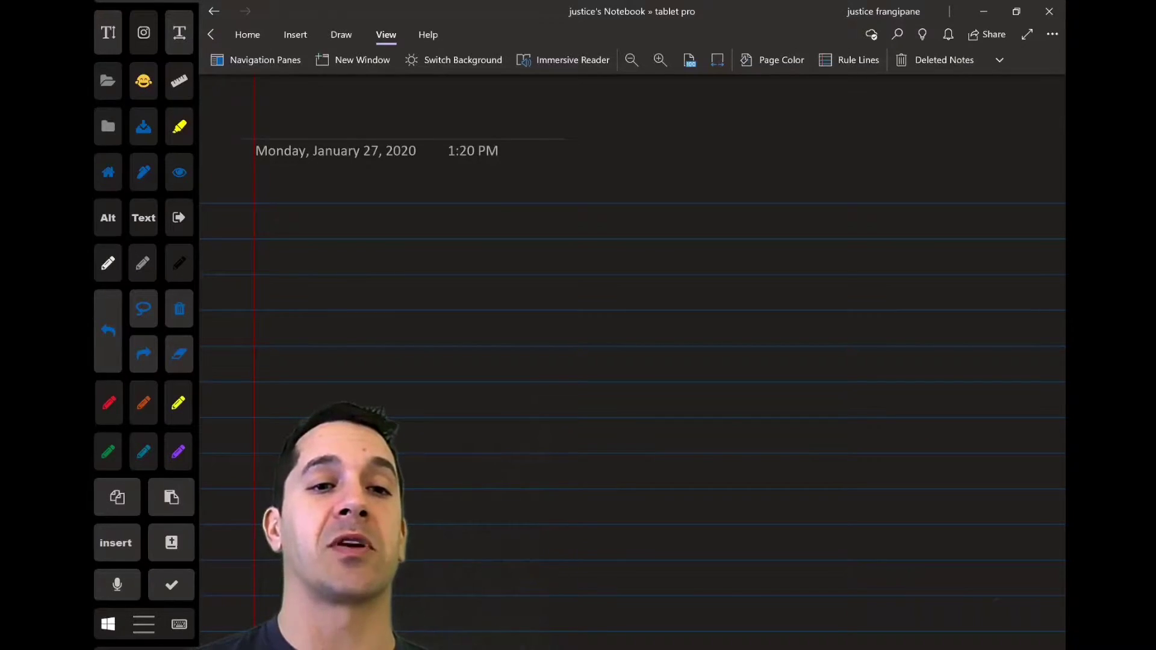
- Title the page "onenote setup guide"
click(264, 143)
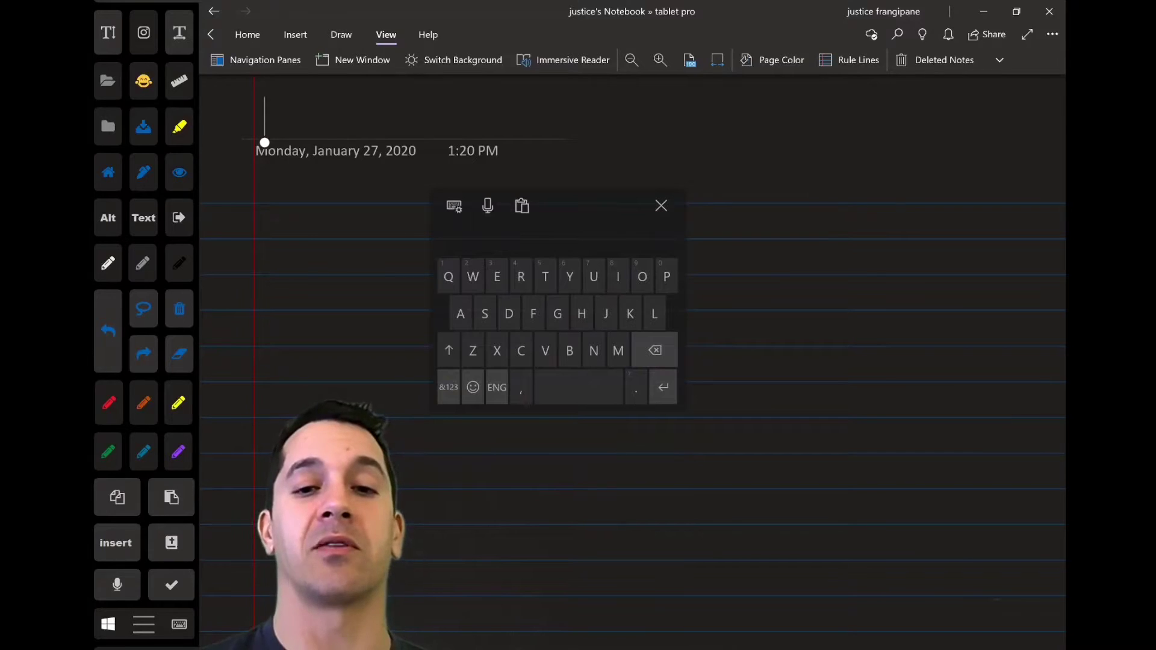
mouse_move(642, 277)
mouse_down()
mouse_move(498, 276)
mouse_move(649, 279)
mouse_move(538, 286)
mouse_up()
drag(593, 350, 593, 351)
click(655, 350)
mouse_move(643, 277)
mouse_down()
mouse_move(594, 351)
mouse_move(497, 277)
mouse_move(666, 278)
mouse_up()
mouse_move(558, 313)
mouse_down()
mouse_move(619, 277)
mouse_move(497, 278)
mouse_up()
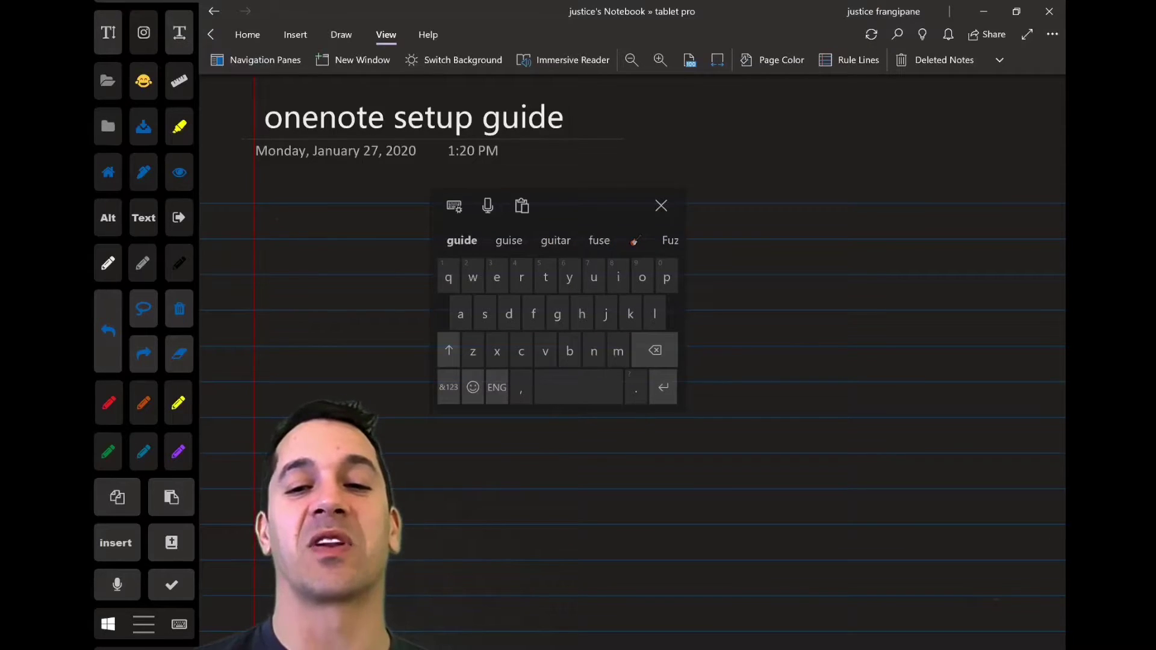
- Dictate a paragraph beginning "So going to talk and just let it translate" below the title and shift its container just inside the margin line
key(Return)
key(Return)
key(Return)
key(Return)
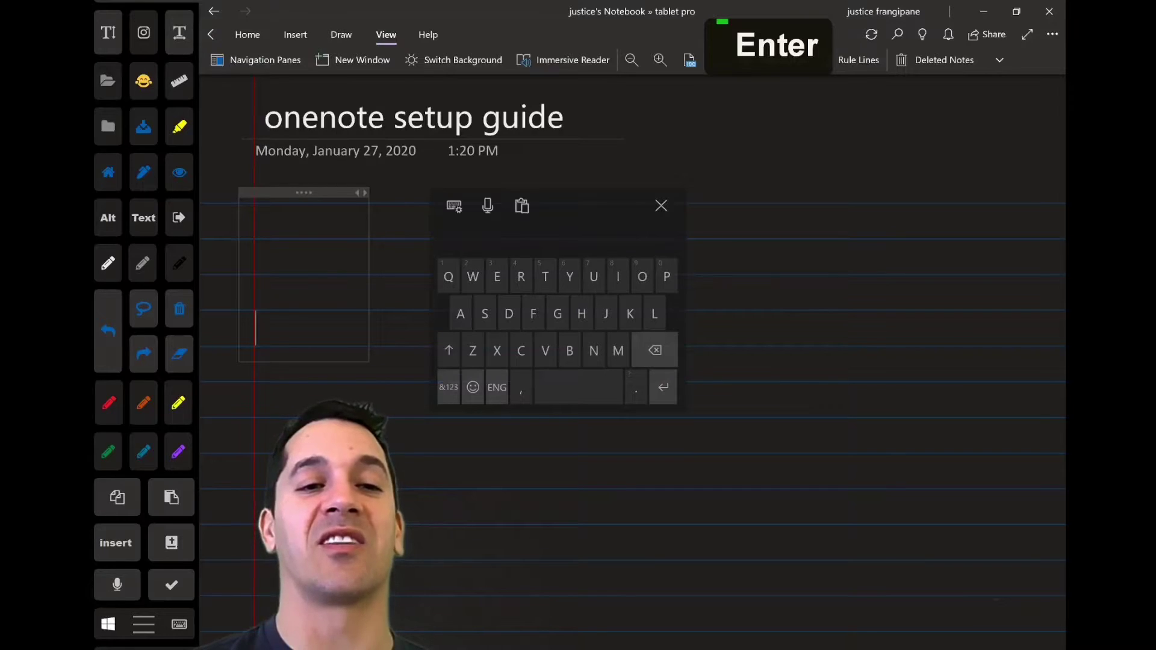
click(255, 245)
click(488, 206)
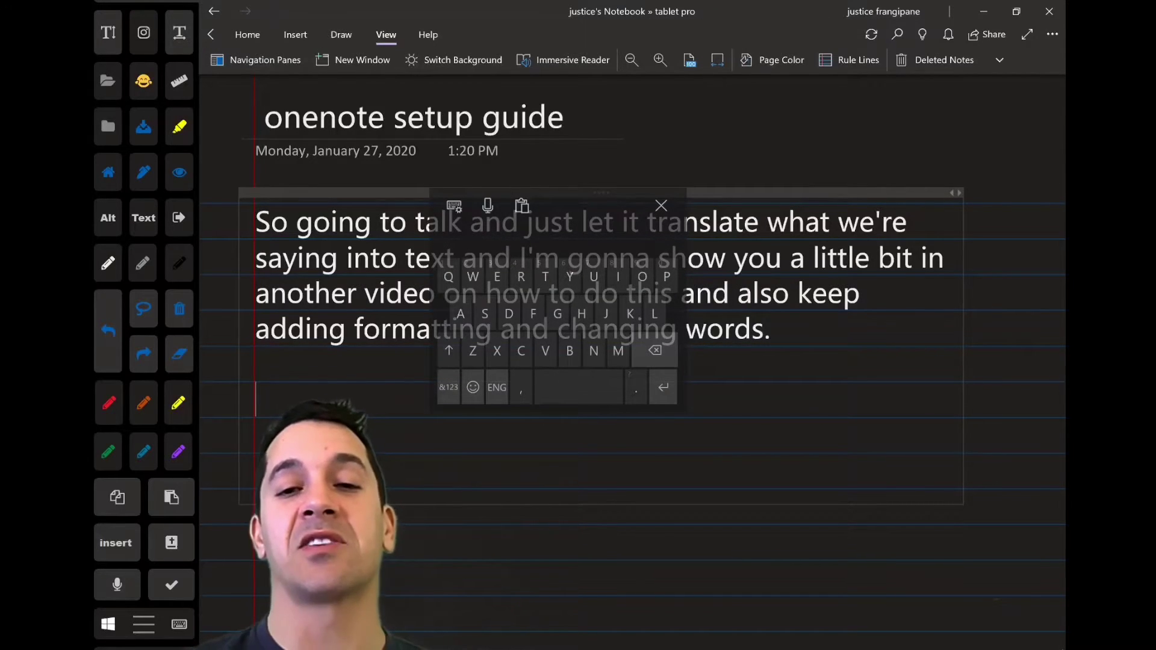
click(661, 205)
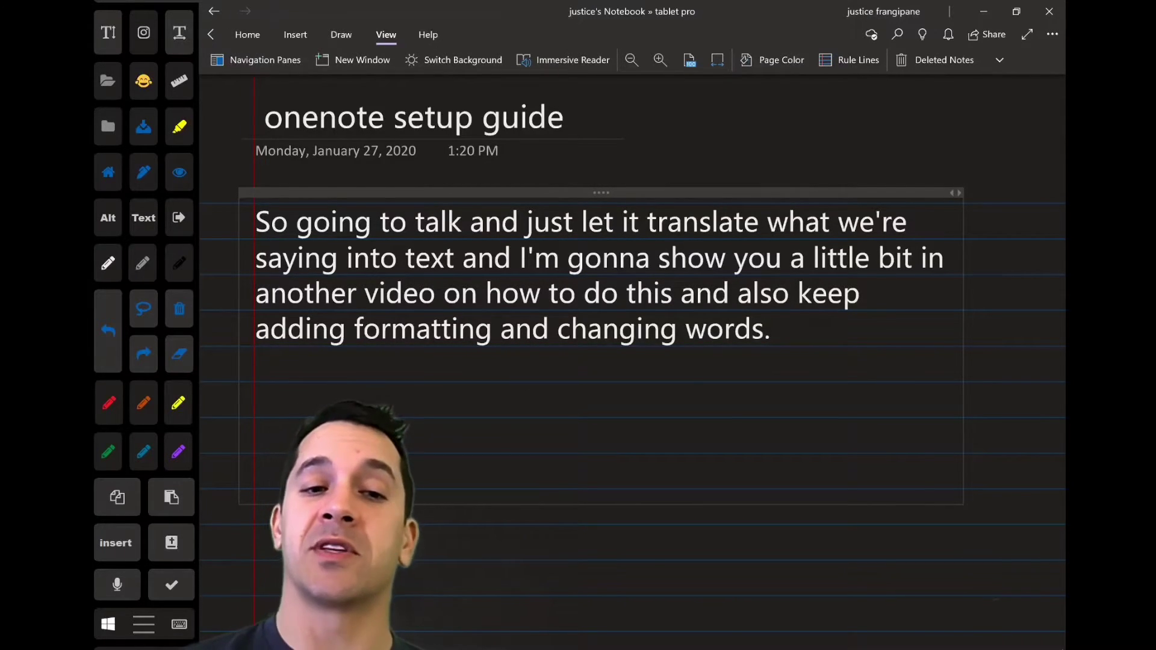
drag(600, 193, 619, 193)
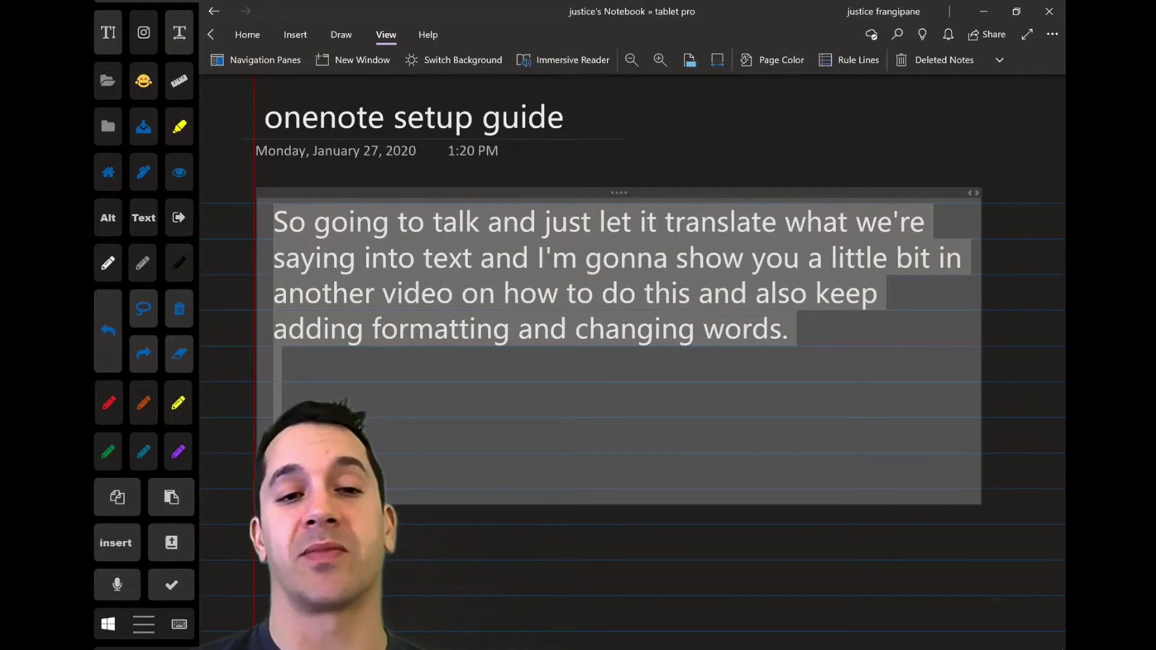
- Preview the page's printout, check the scaling options, and leave without printing
click(1052, 34)
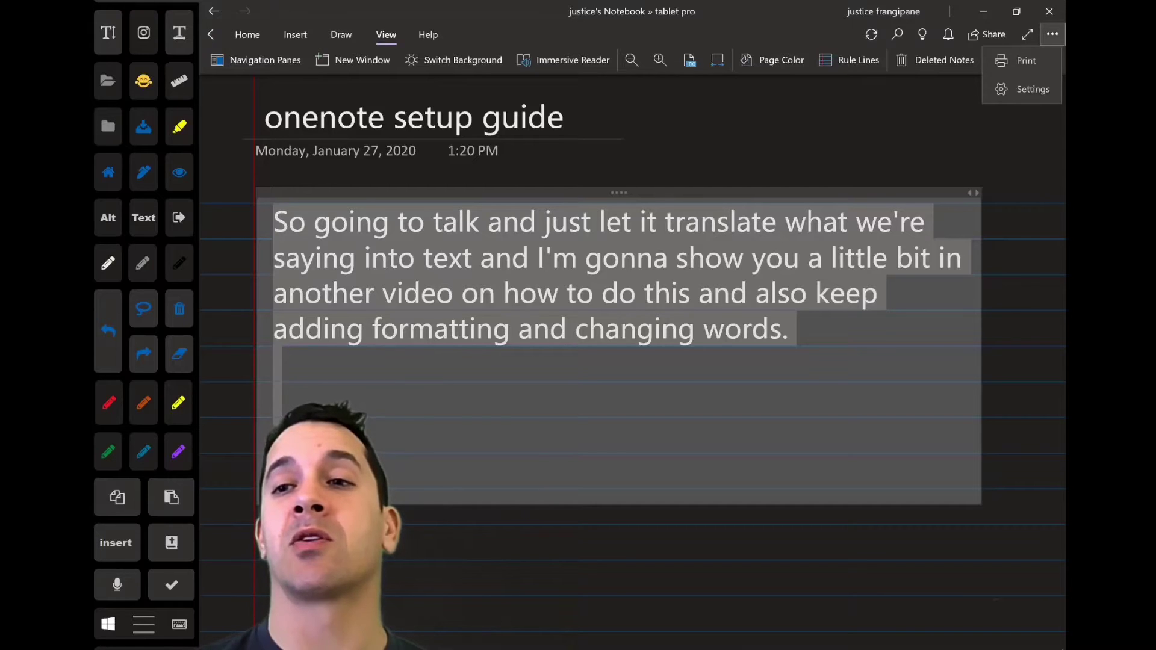
click(1024, 60)
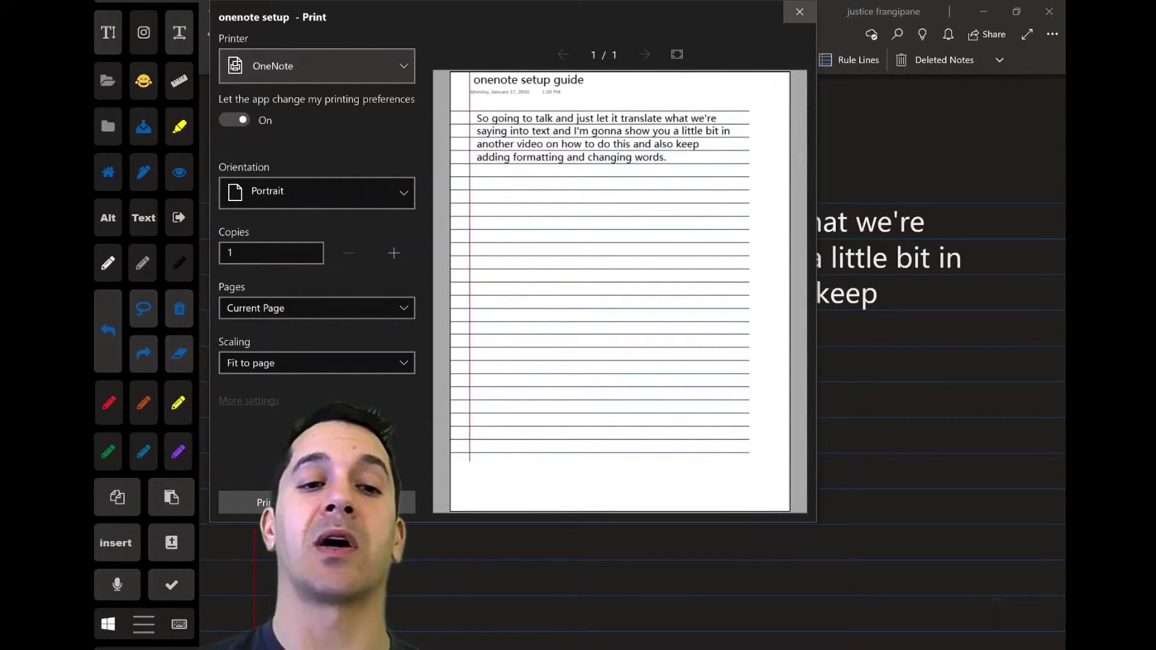
click(317, 363)
click(316, 363)
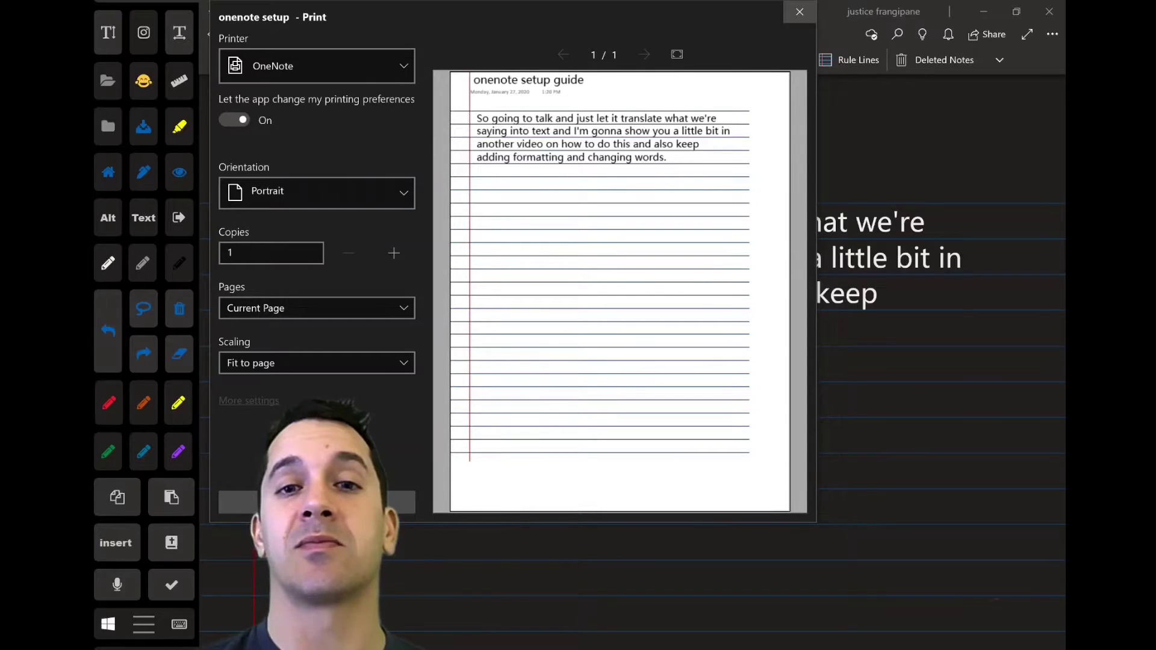
click(799, 12)
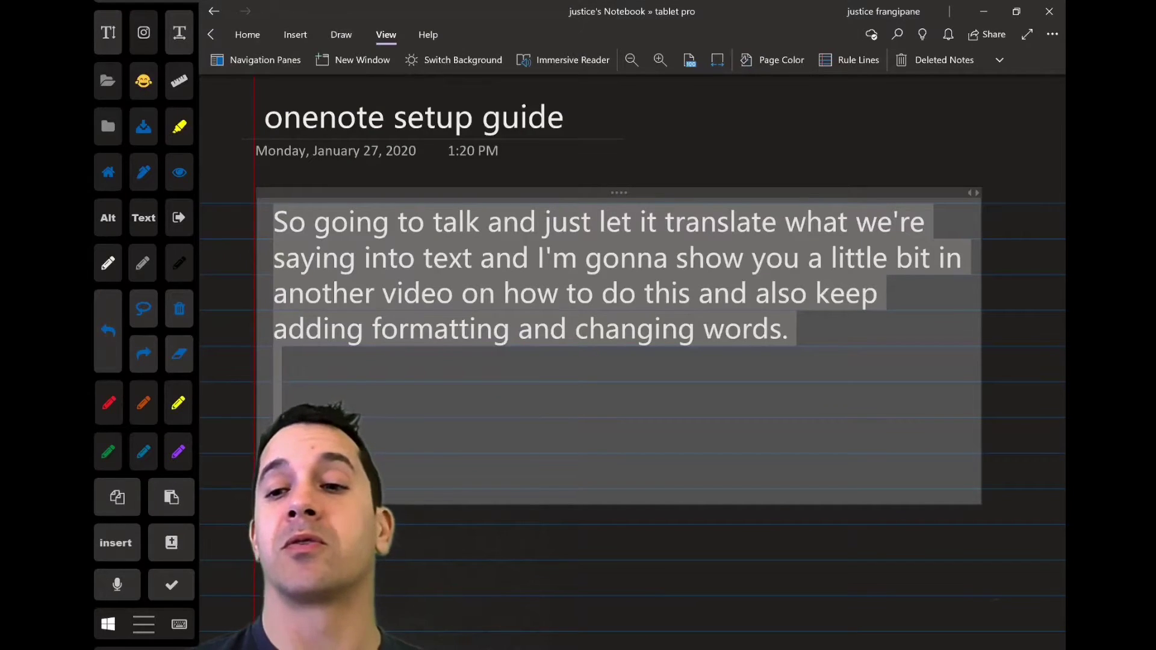
key(Escape)
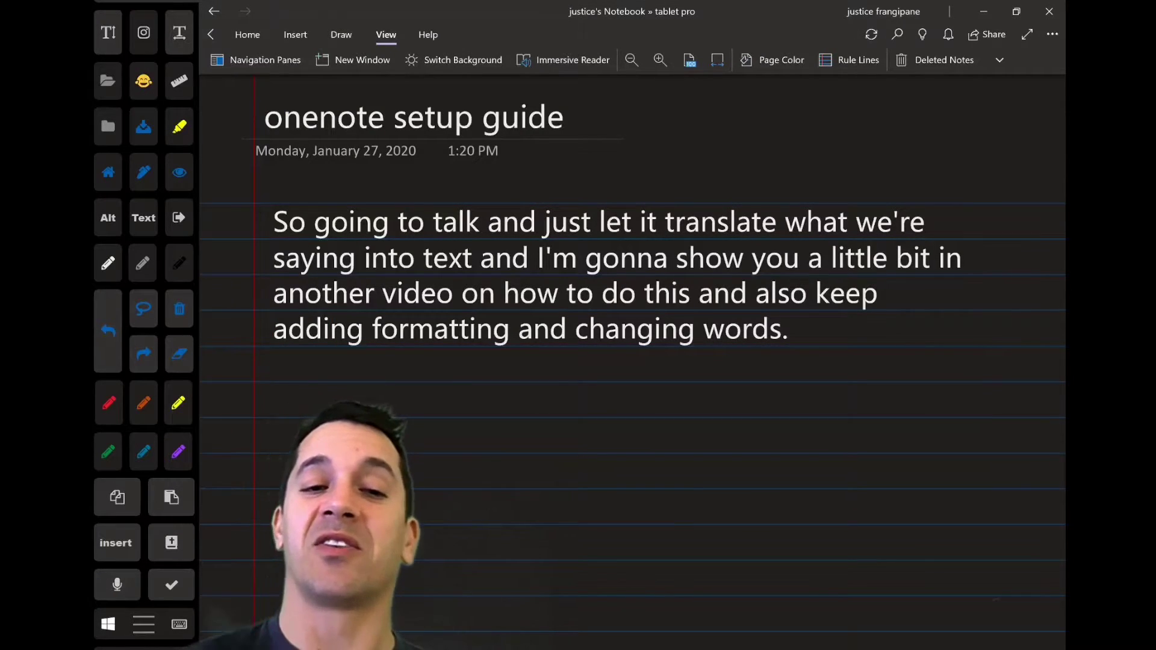
scroll(632, 271, down, 3)
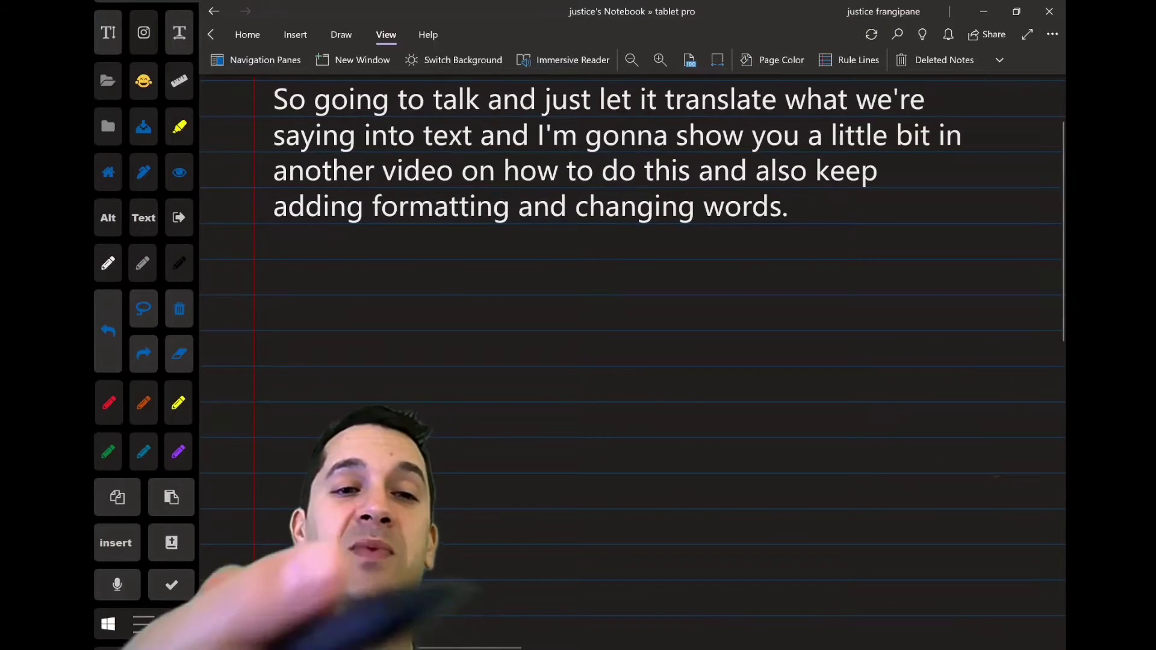
click(273, 372)
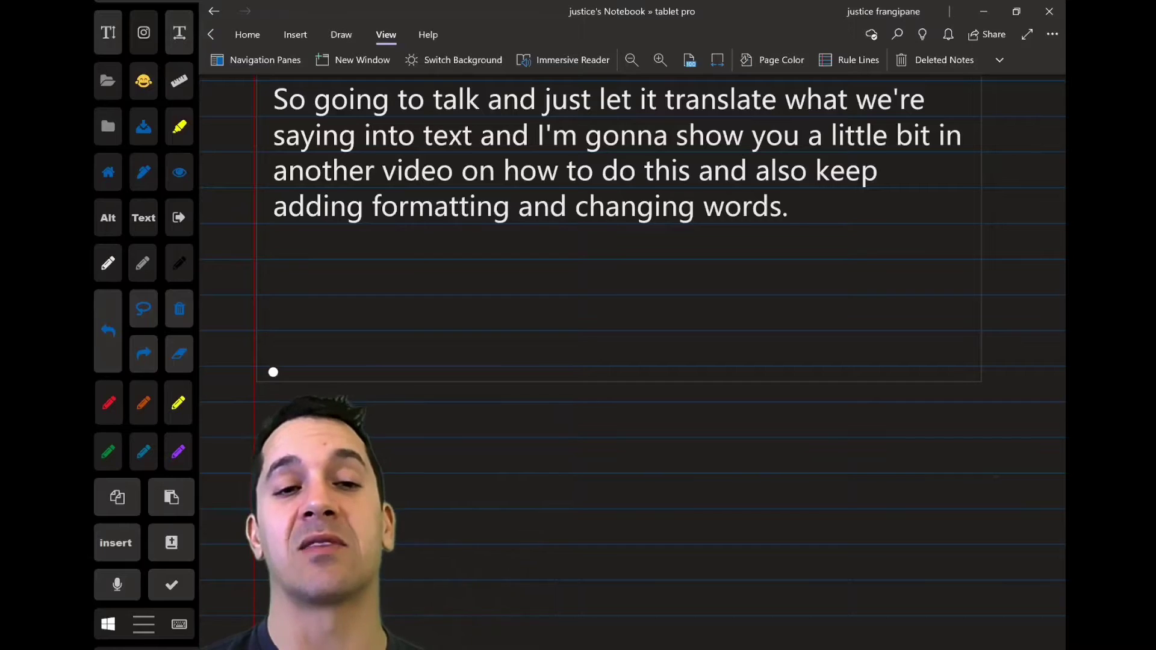
key(super+h)
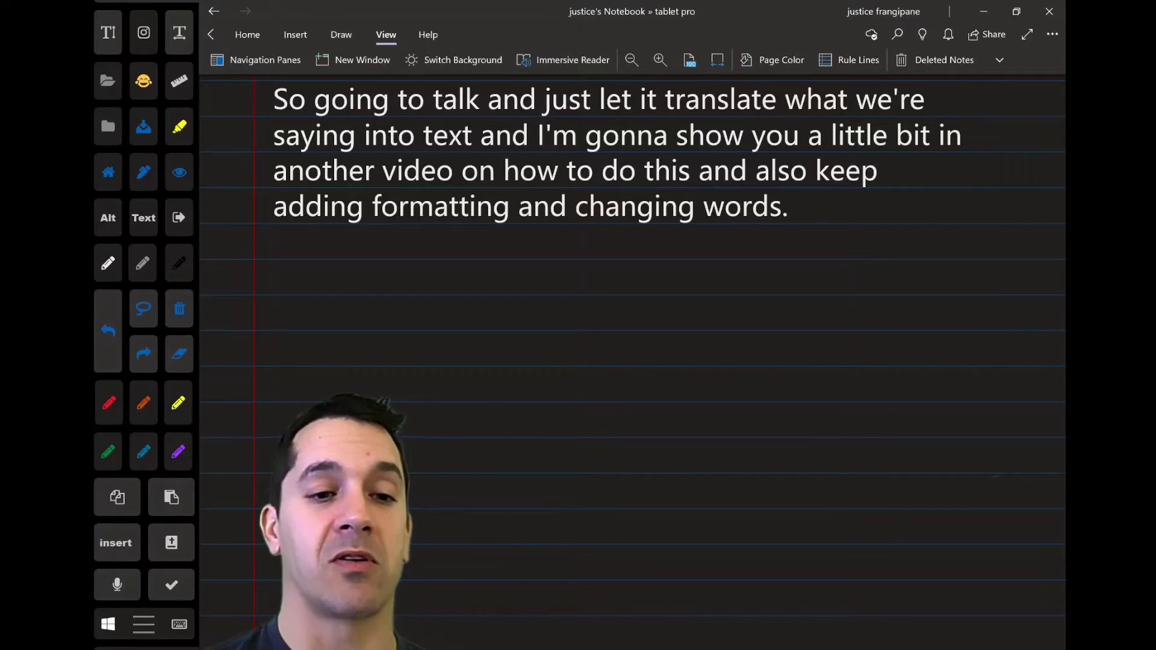
- Switch the page background to light and back to dark
click(454, 60)
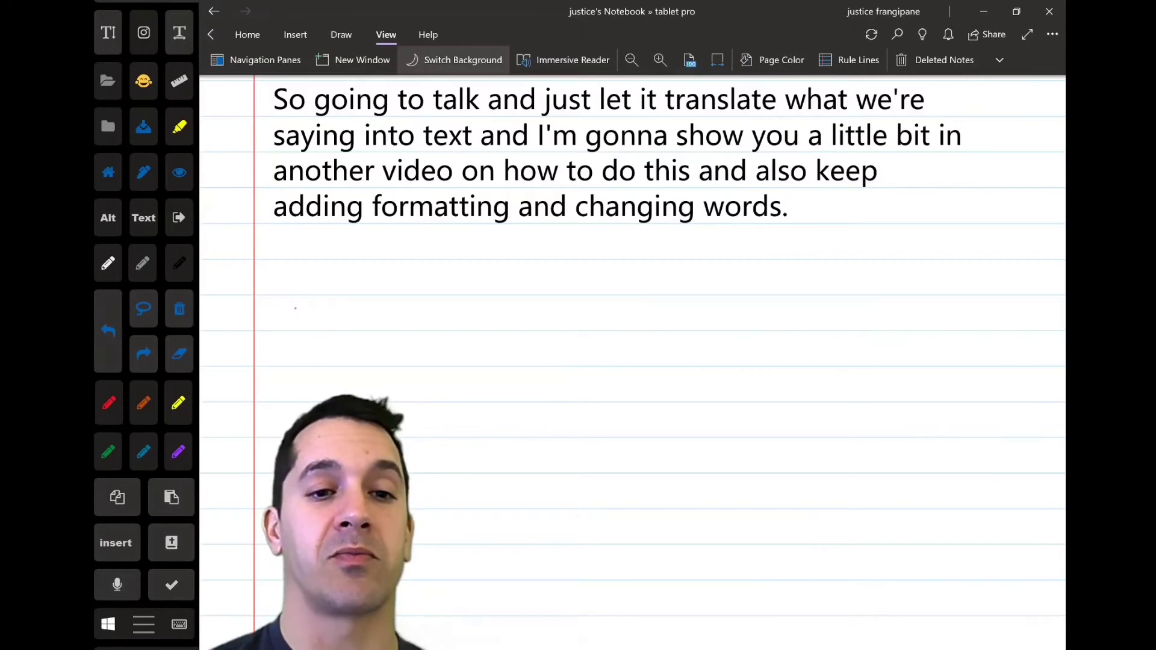
click(454, 60)
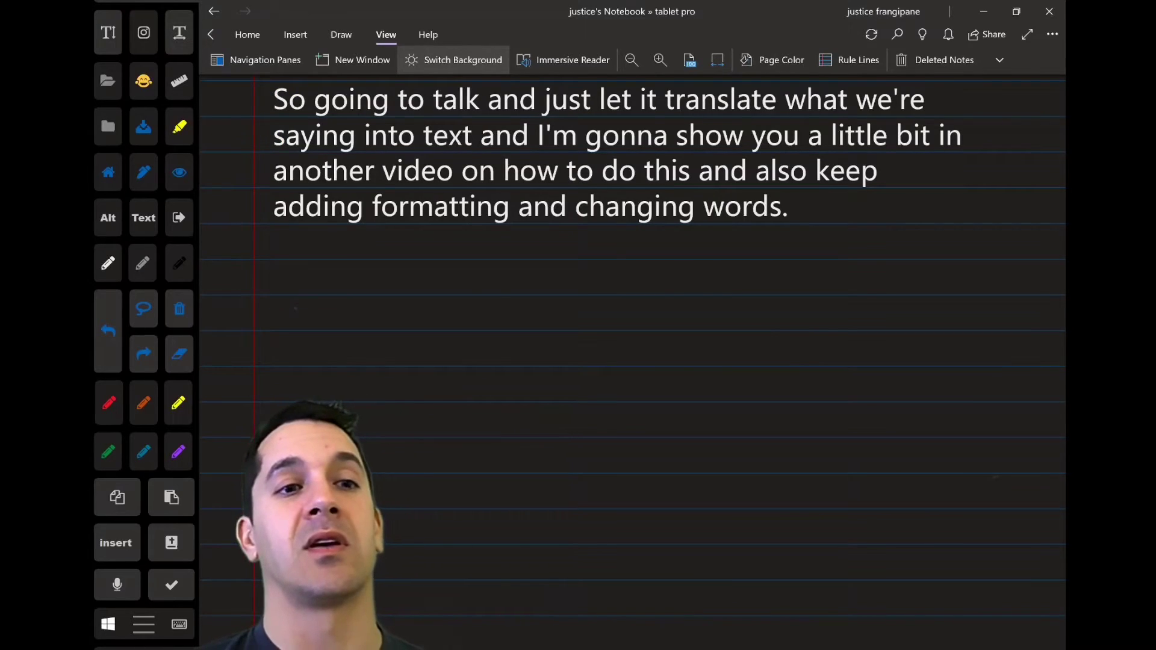
- Handwrite "Convert handwriting to text" in purple ink on the ruled line below the paragraph
click(341, 34)
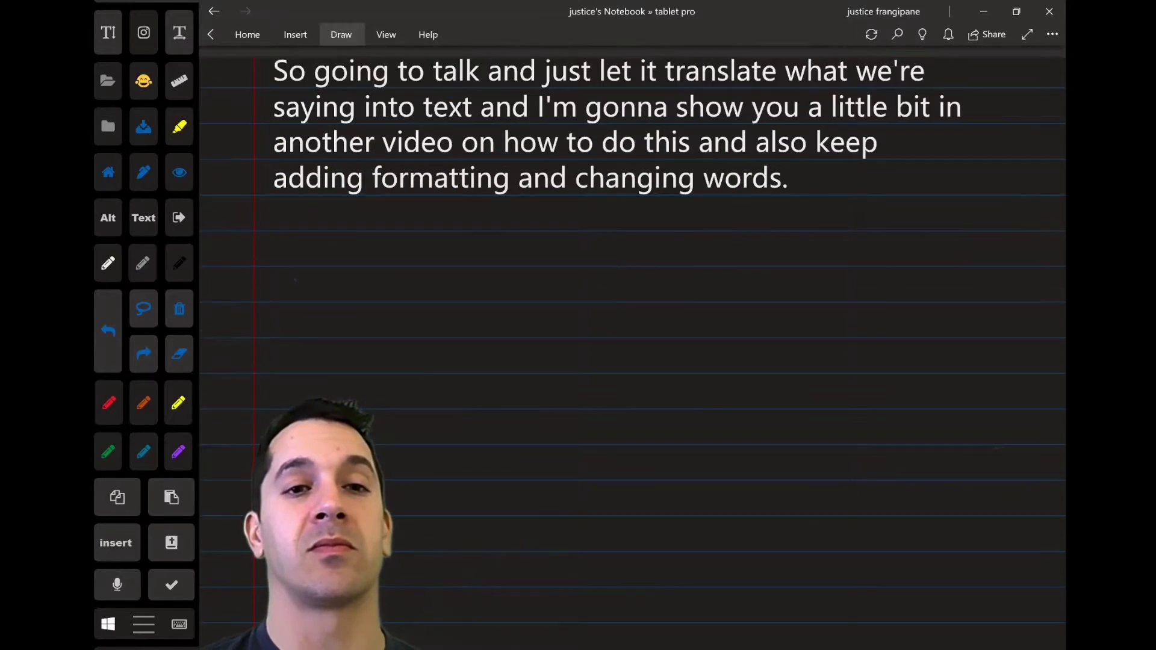
double_click(341, 34)
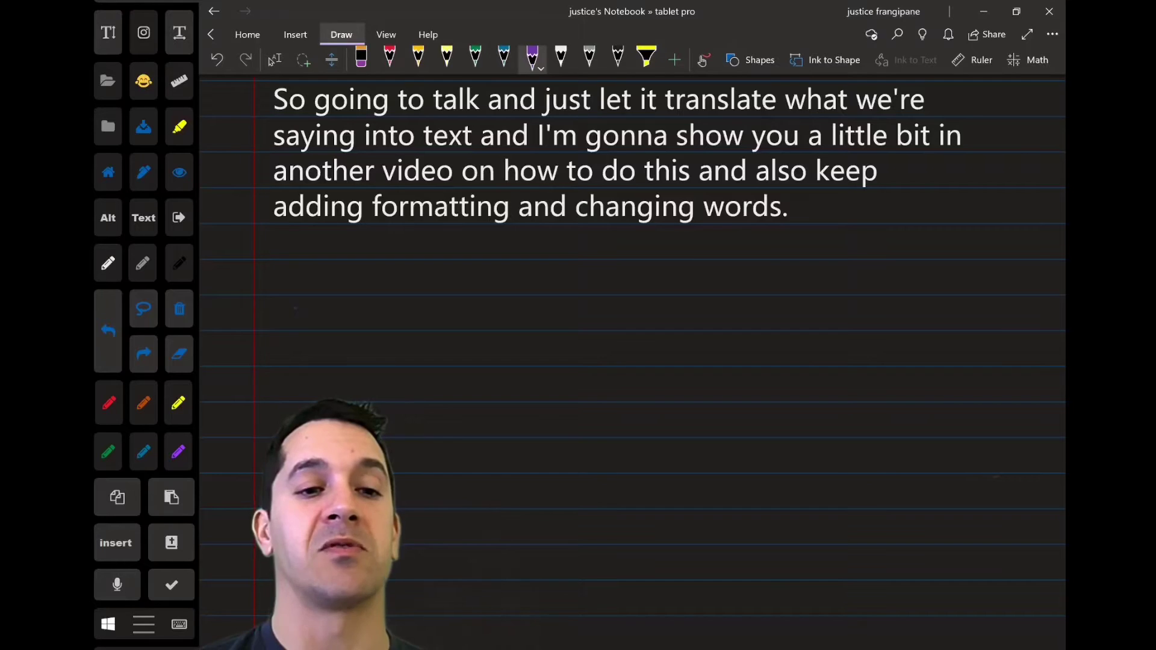
click(447, 59)
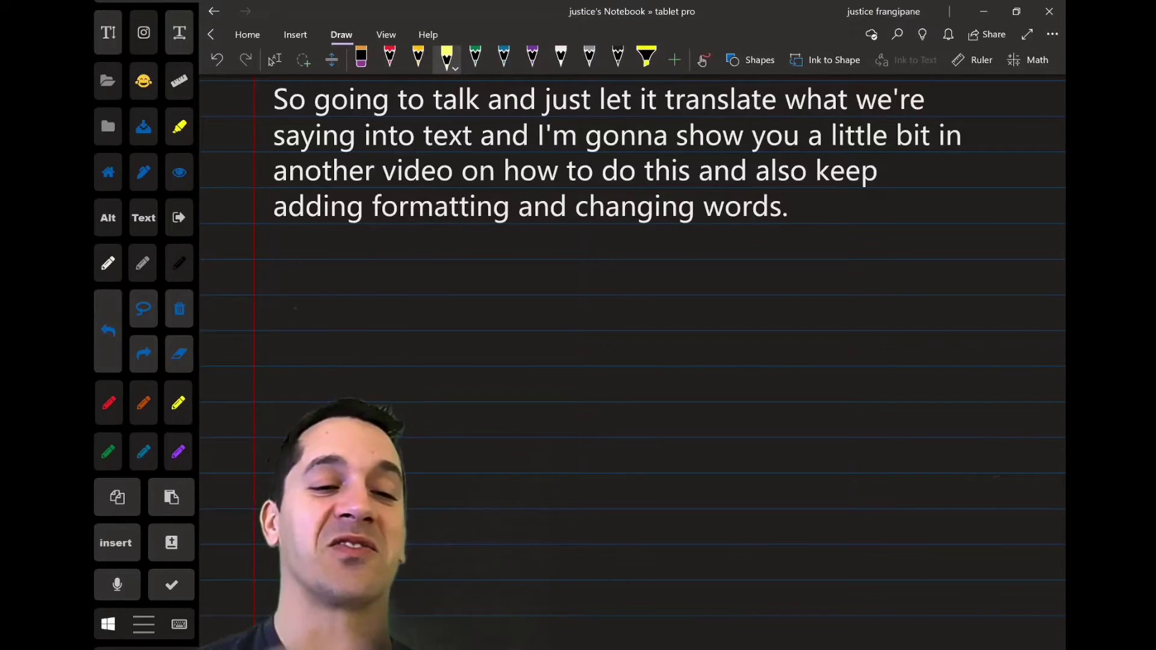
click(532, 59)
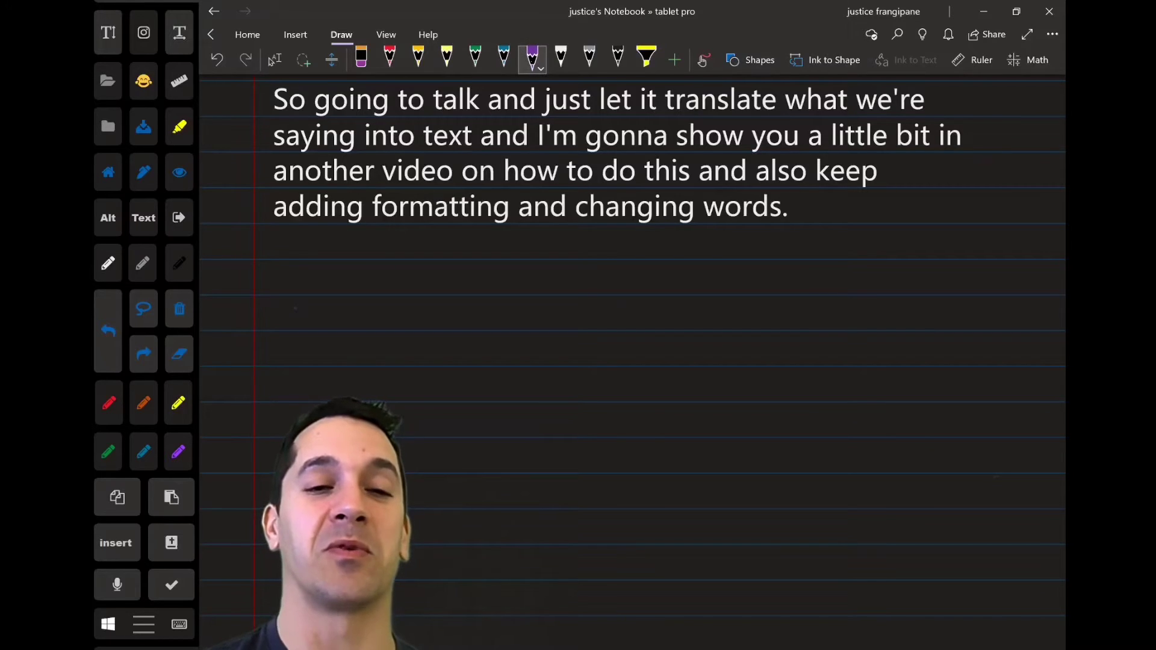
drag(291, 266, 292, 291)
drag(298, 283, 330, 280)
drag(336, 285, 341, 288)
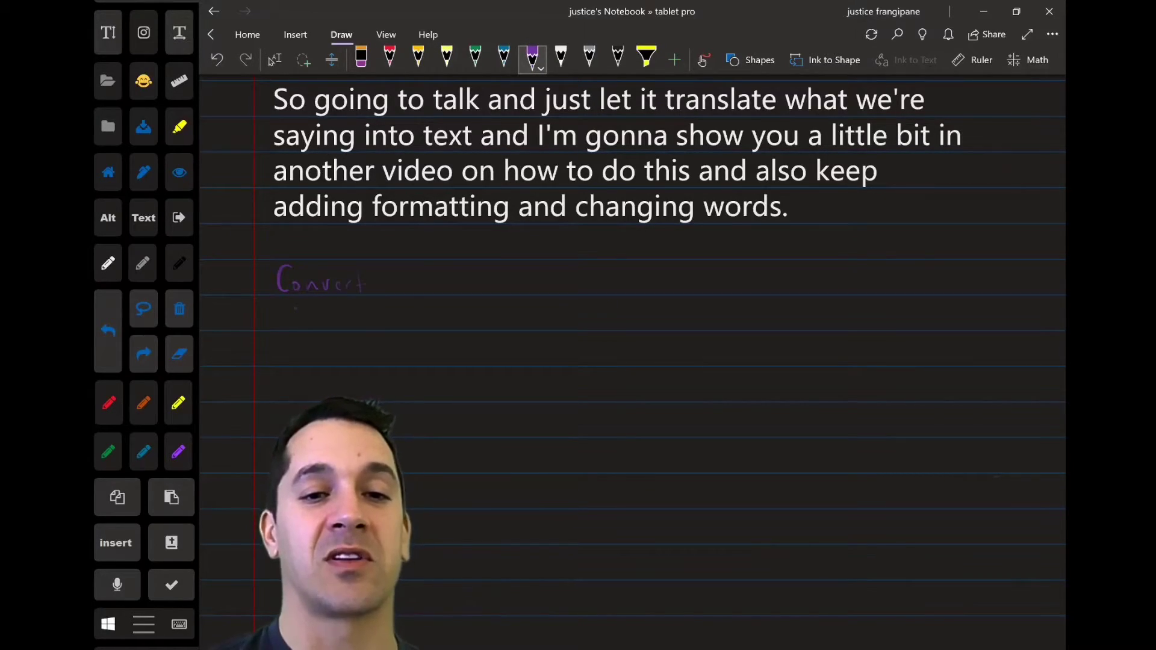
drag(411, 280, 425, 291)
drag(435, 284, 453, 292)
mouse_move(461, 277)
mouse_down()
mouse_move(480, 292)
mouse_move(553, 296)
mouse_move(677, 279)
mouse_up()
drag(691, 282, 690, 292)
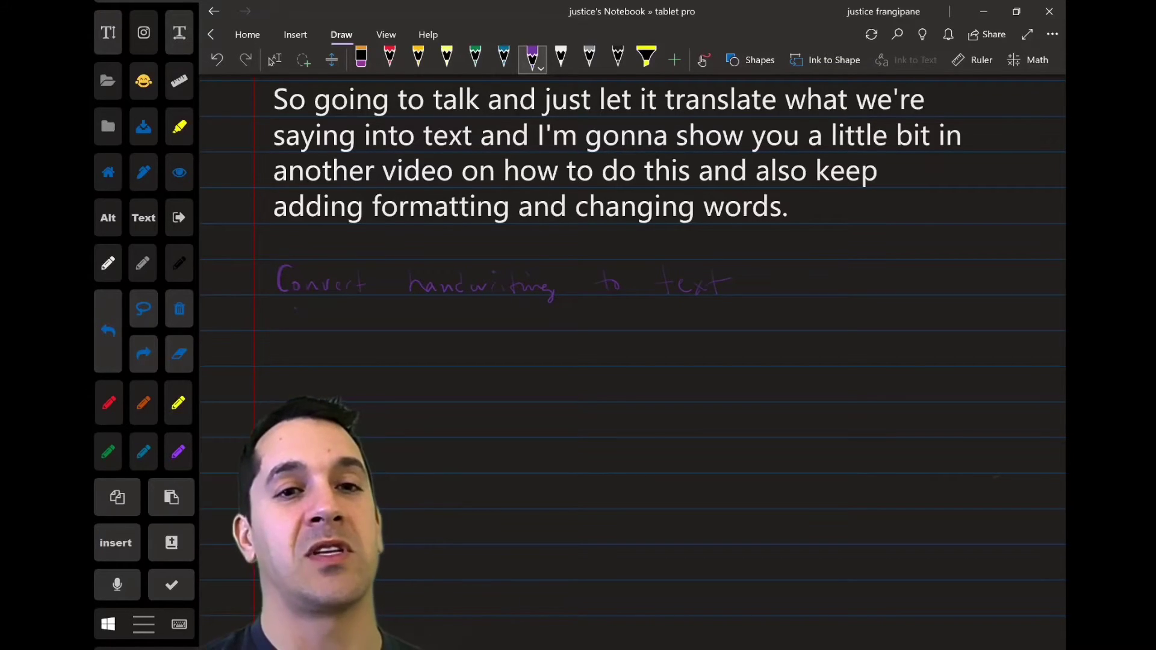
- Lasso the purple handwritten line and convert the ink to text
click(303, 59)
mouse_move(723, 319)
mouse_down()
mouse_move(271, 310)
mouse_move(787, 258)
mouse_move(728, 322)
mouse_up()
click(906, 59)
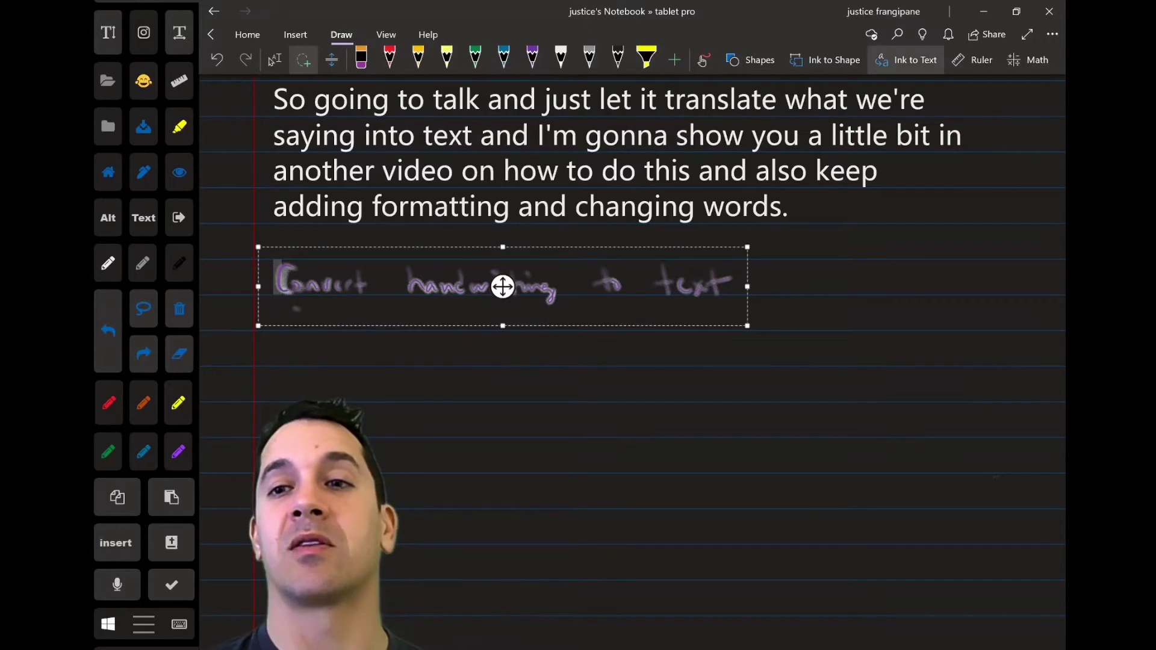
click(908, 60)
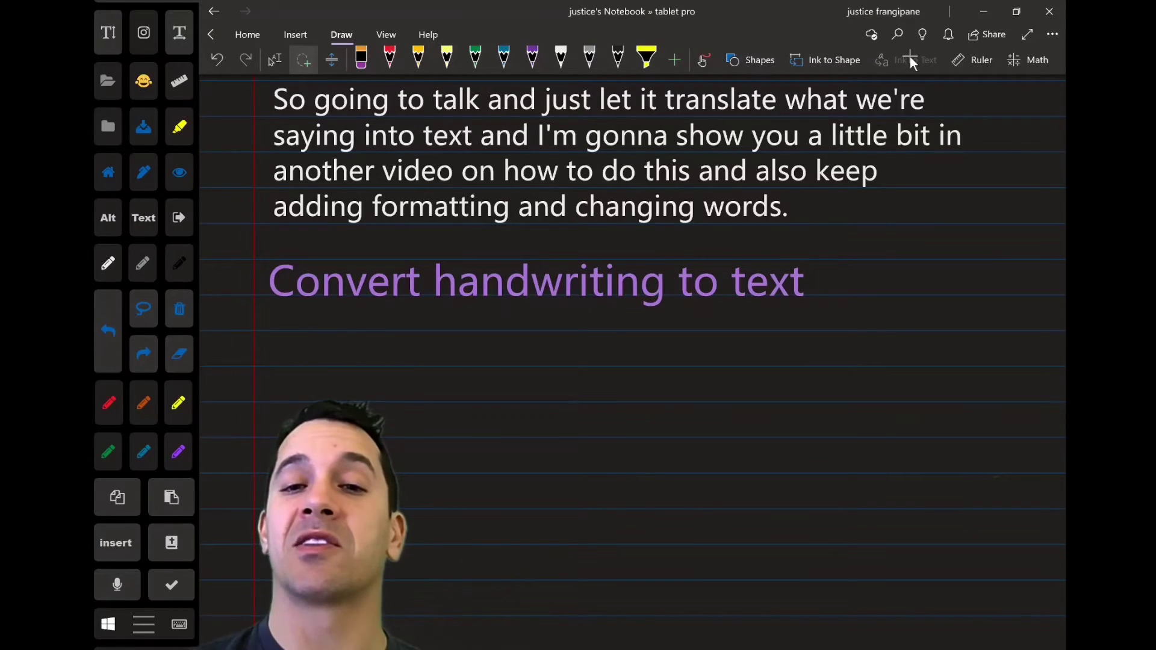
- Compare the converted line's font size with the dictated paragraph's and copy the paragraph's text formatting
scroll(602, 241, up, 1)
click(274, 59)
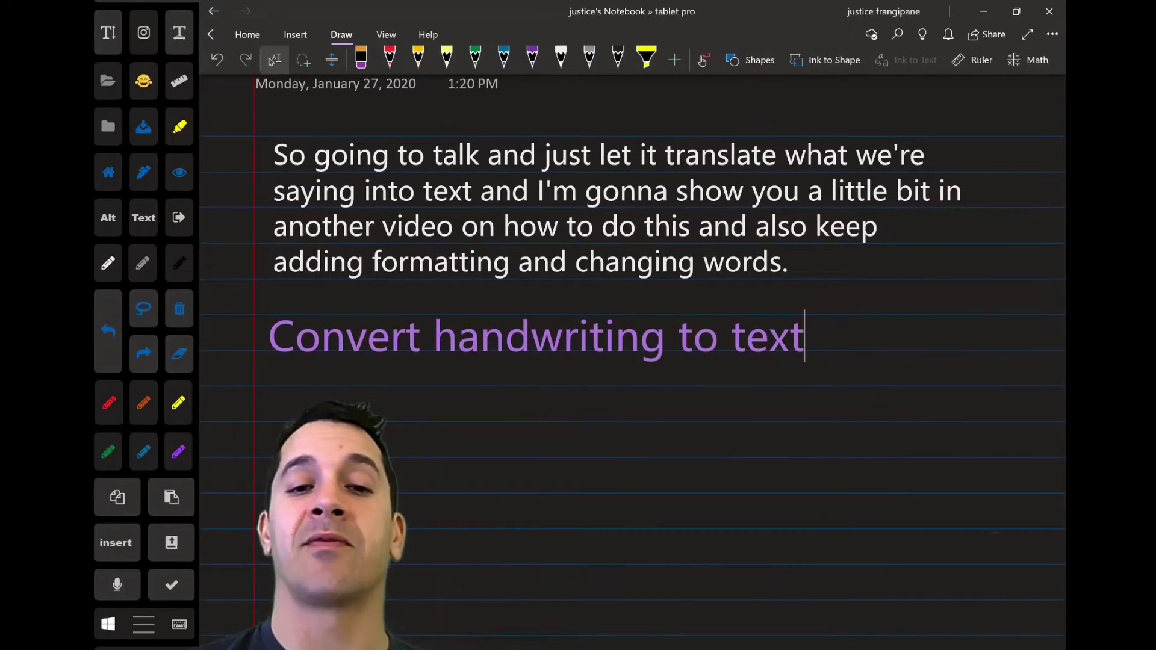
click(559, 249)
click(247, 35)
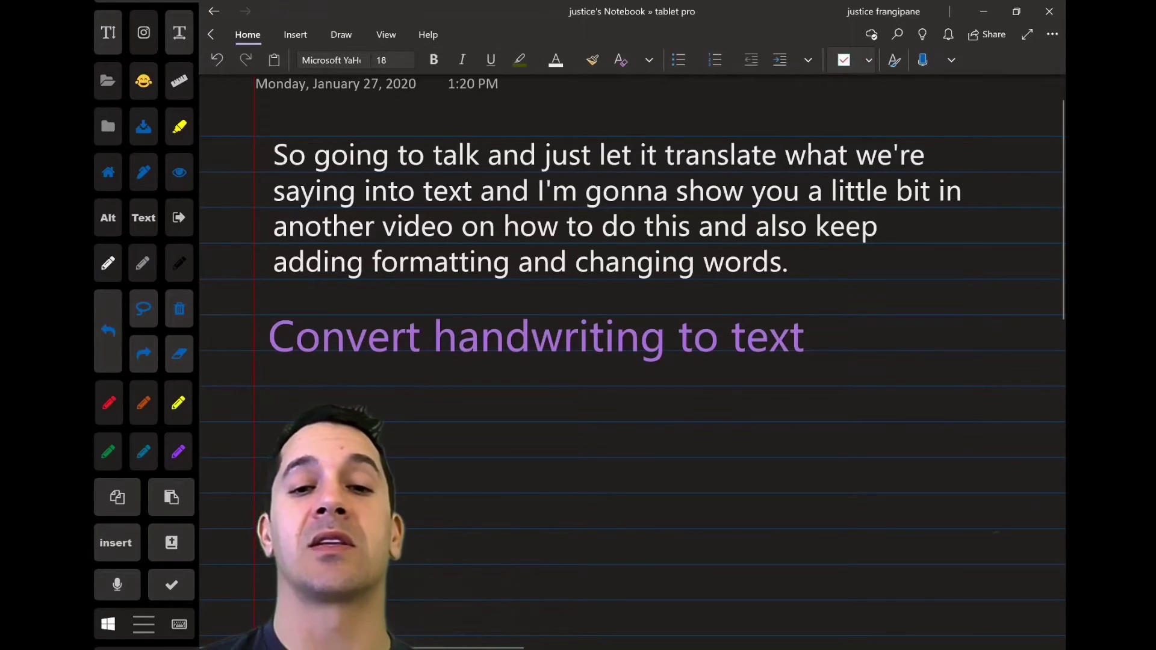
click(433, 337)
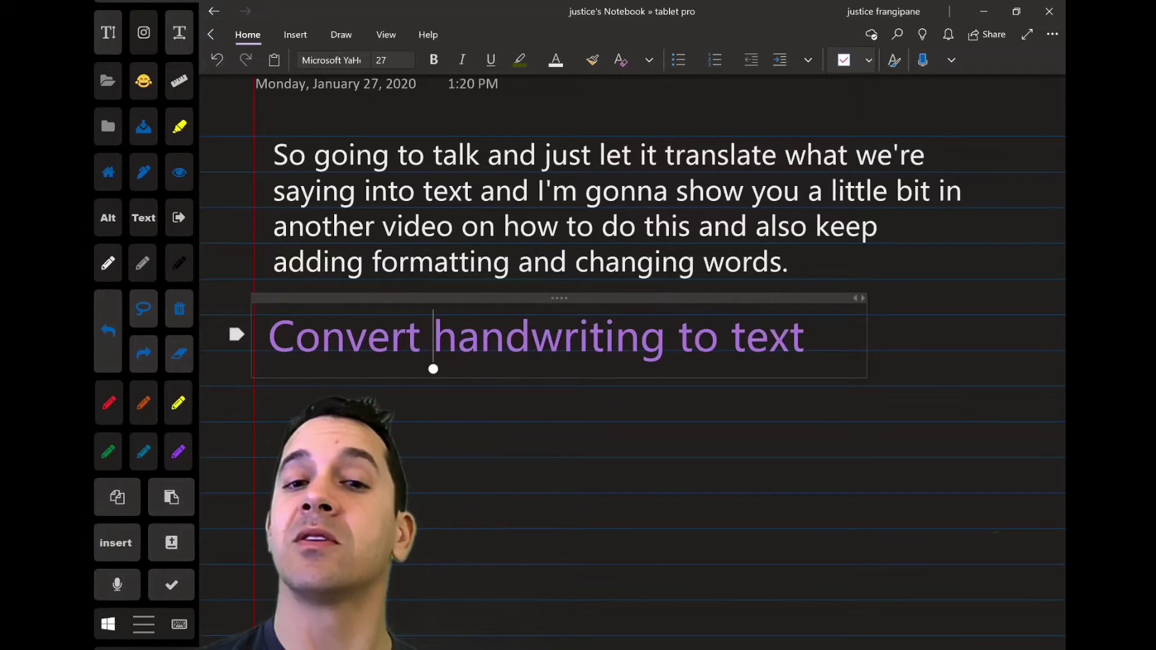
click(503, 249)
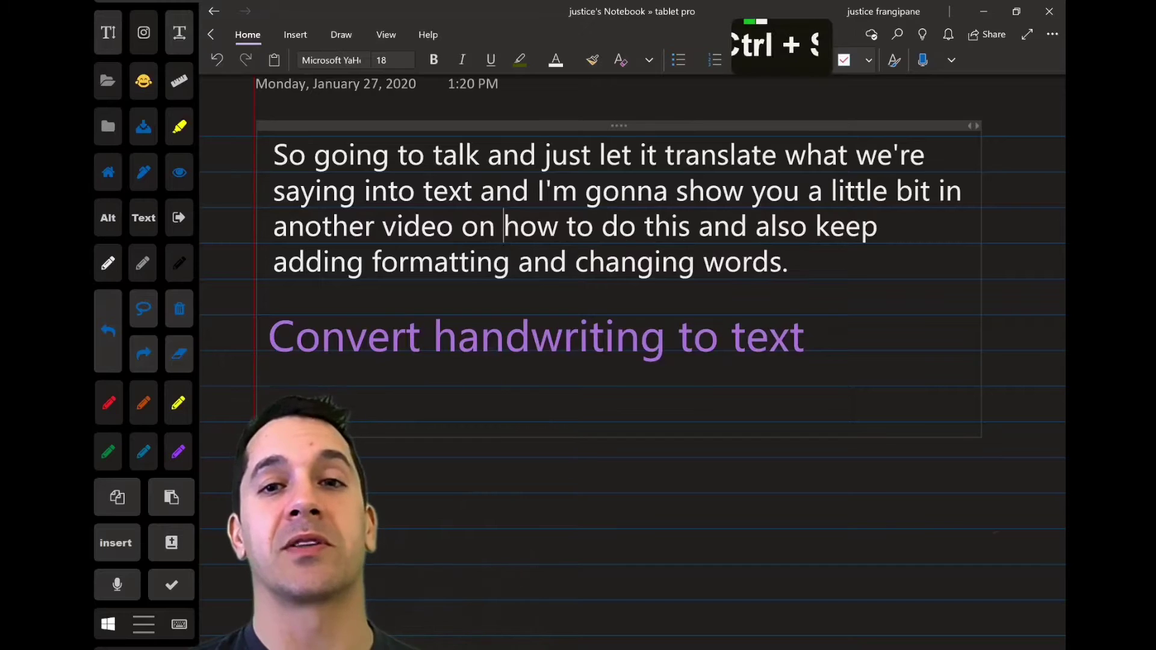
key(ctrl+shift+c)
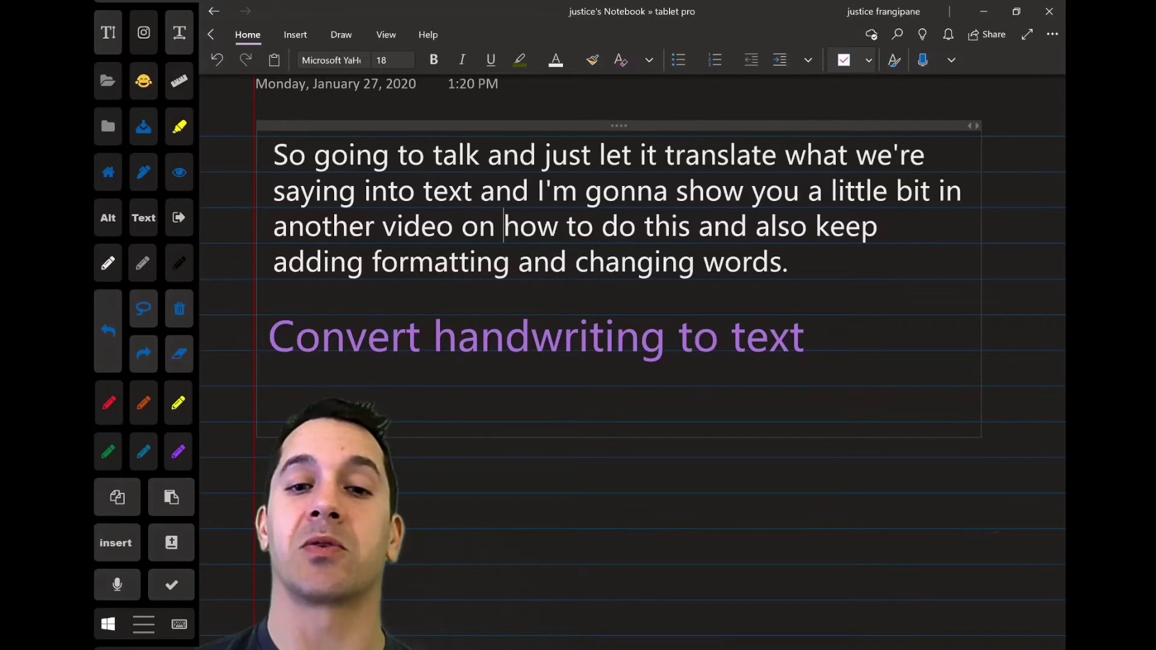
- Restyle the whole converted line to match the paragraph's plain 18-point text and move its container onto the ruled line, aligned with the paragraph
click(445, 338)
double_click(481, 339)
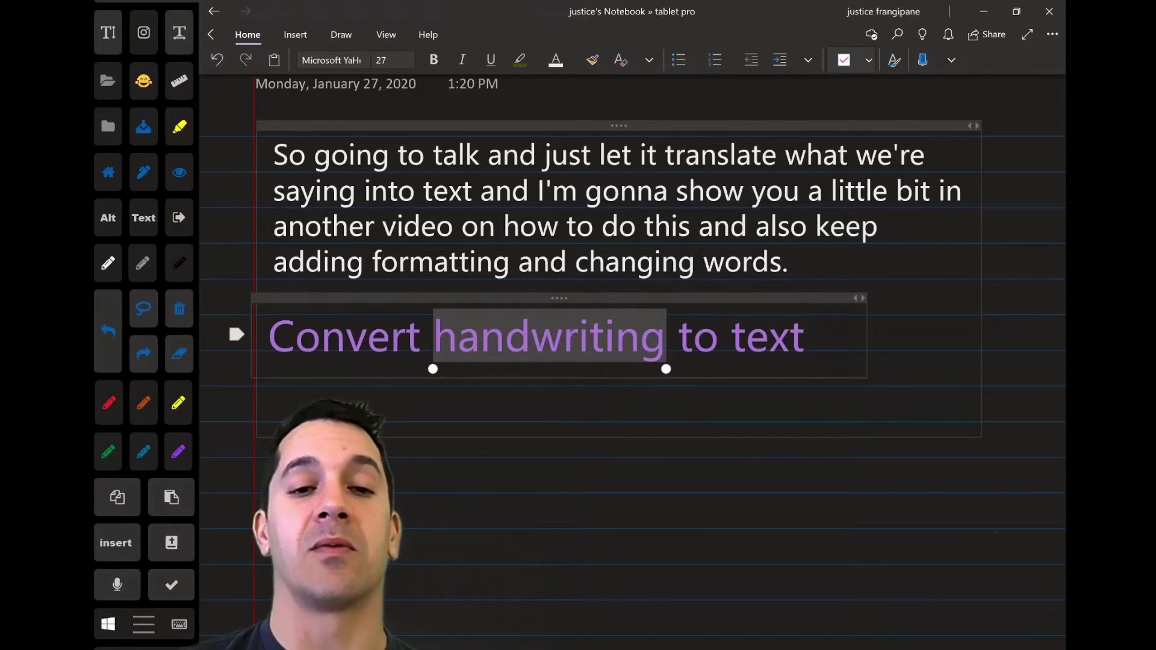
click(436, 338)
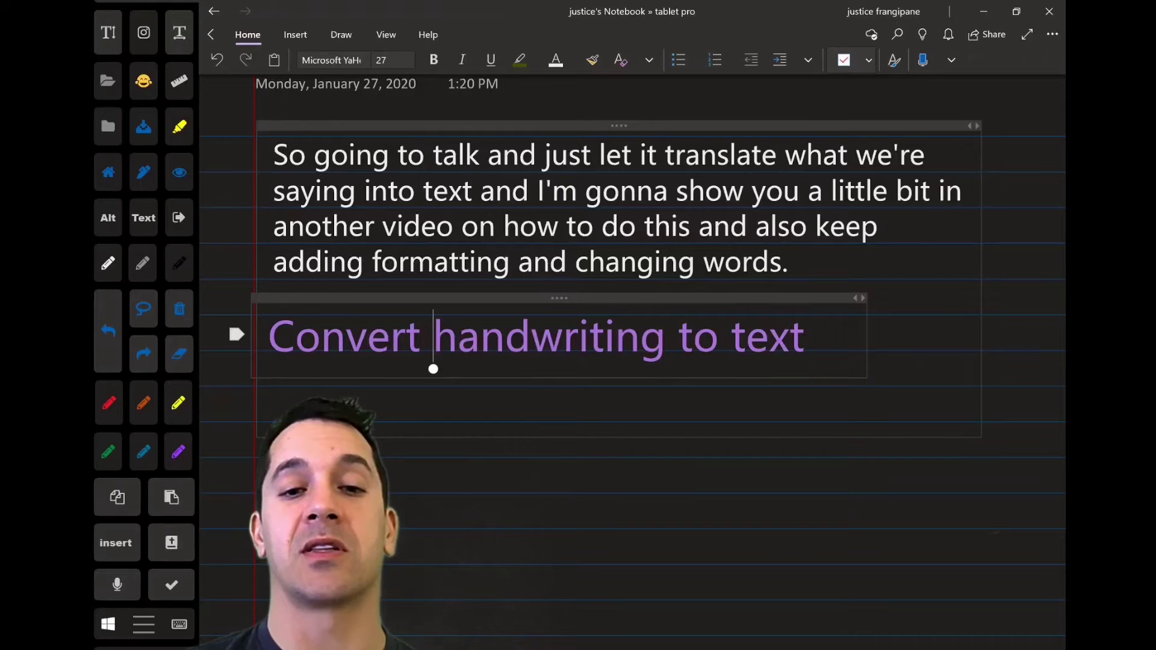
key(ctrl+a)
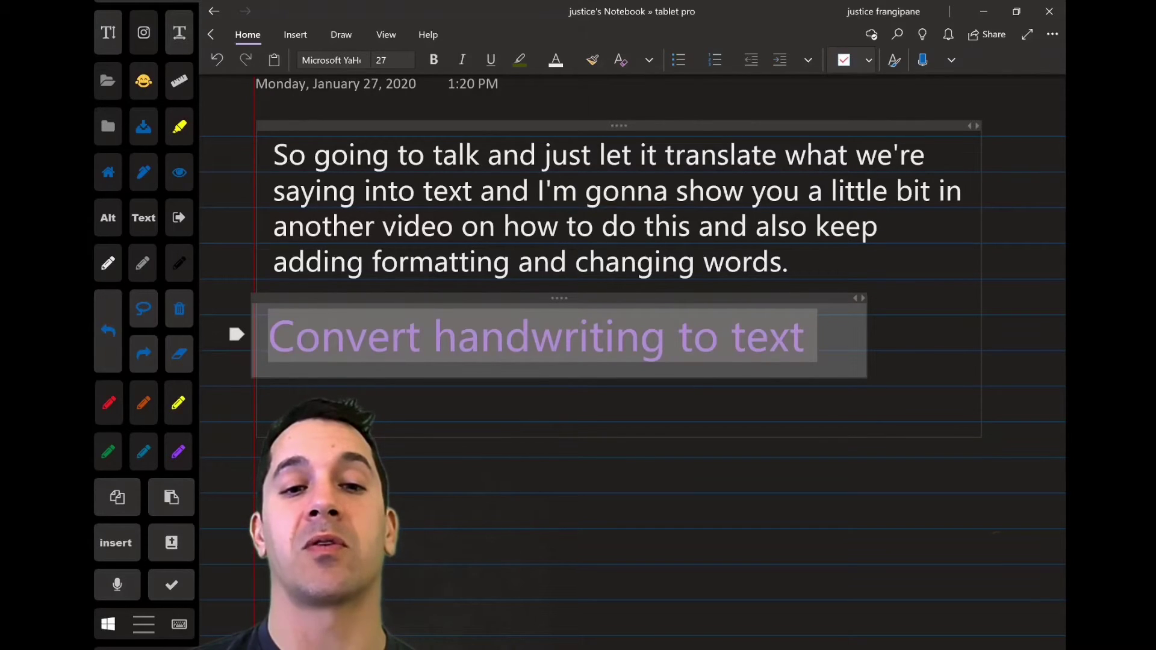
key(ctrl+shift+n)
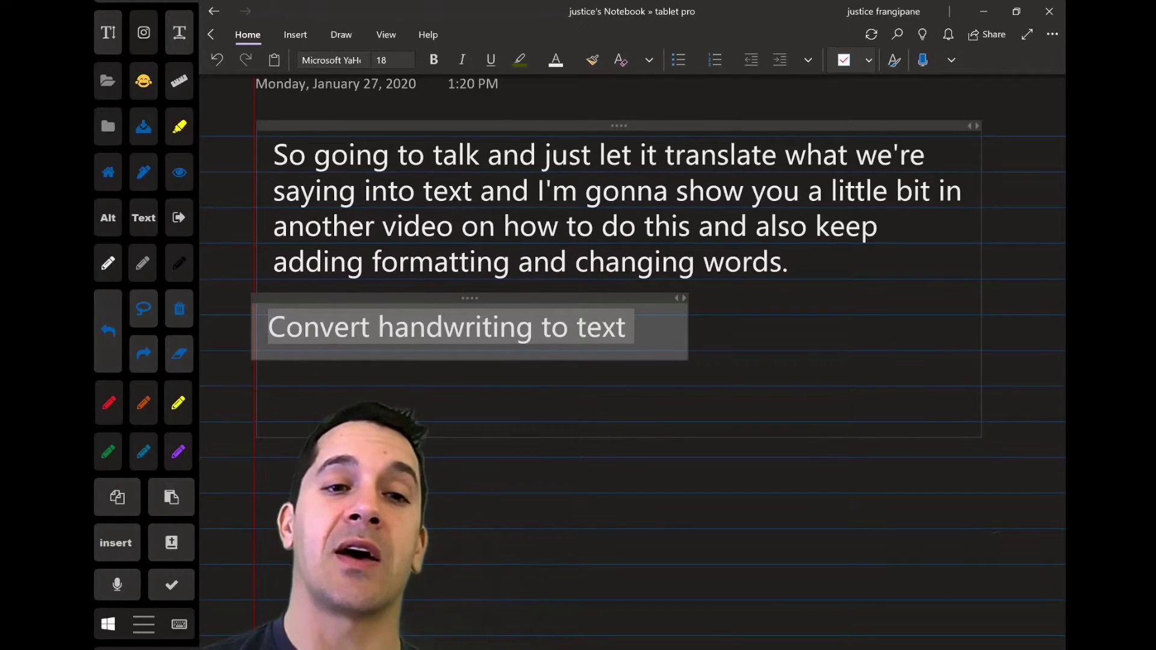
mouse_move(469, 298)
mouse_down()
mouse_move(455, 359)
mouse_move(475, 304)
mouse_up()
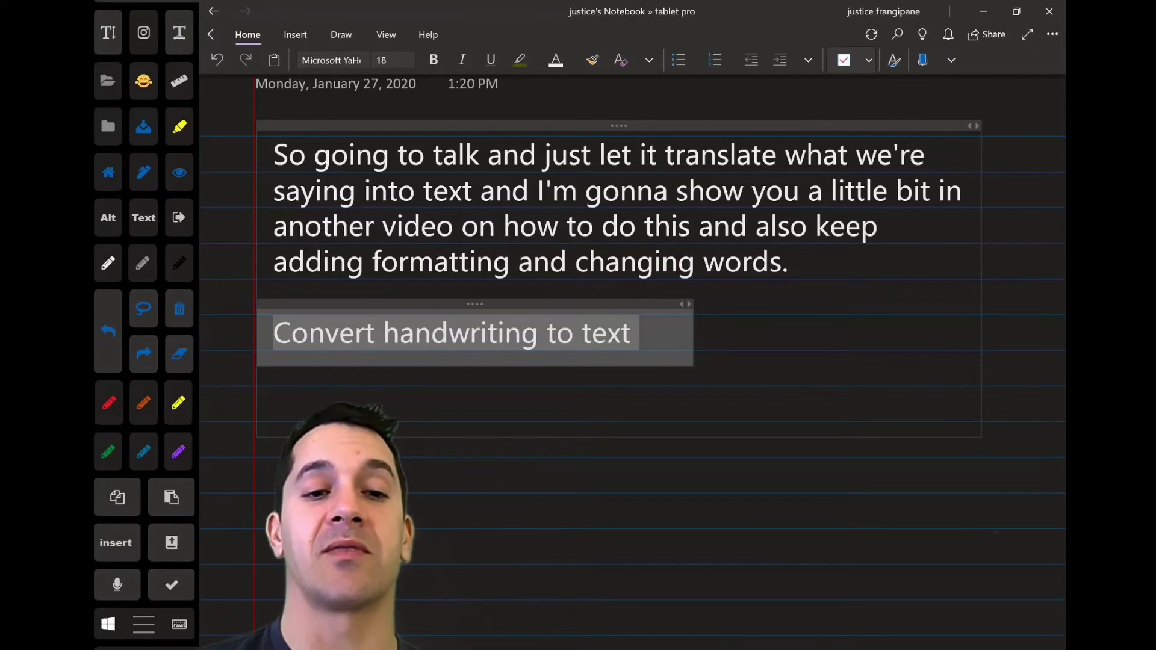
click(273, 428)
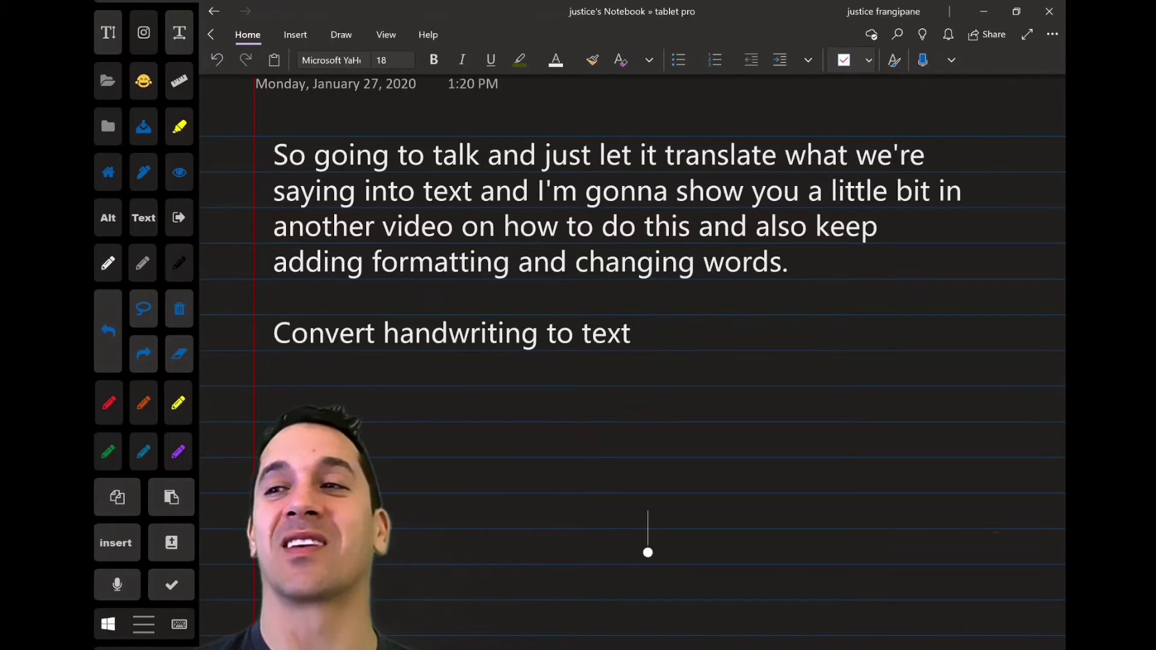
- Draw a thick yellow pen arrow across the red margin line, pointing diagonally toward the side shortcut panel
scroll(632, 361, down, 2)
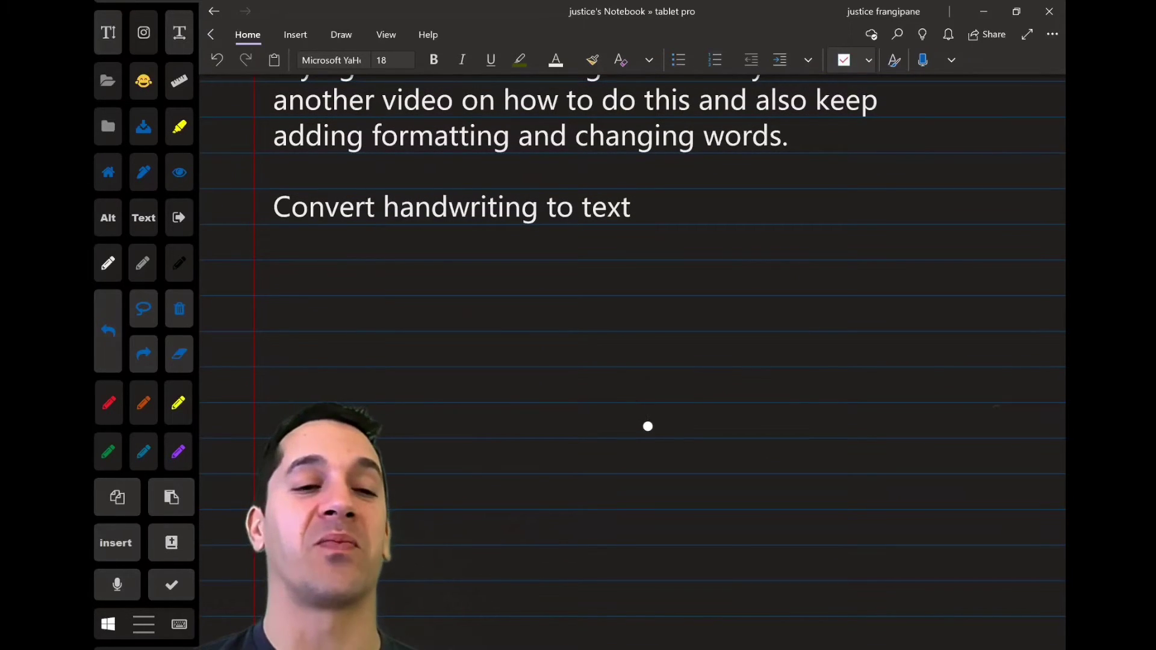
drag(227, 337, 303, 388)
mouse_move(225, 322)
mouse_down()
mouse_move(310, 418)
mouse_move(225, 319)
mouse_up()
click(341, 34)
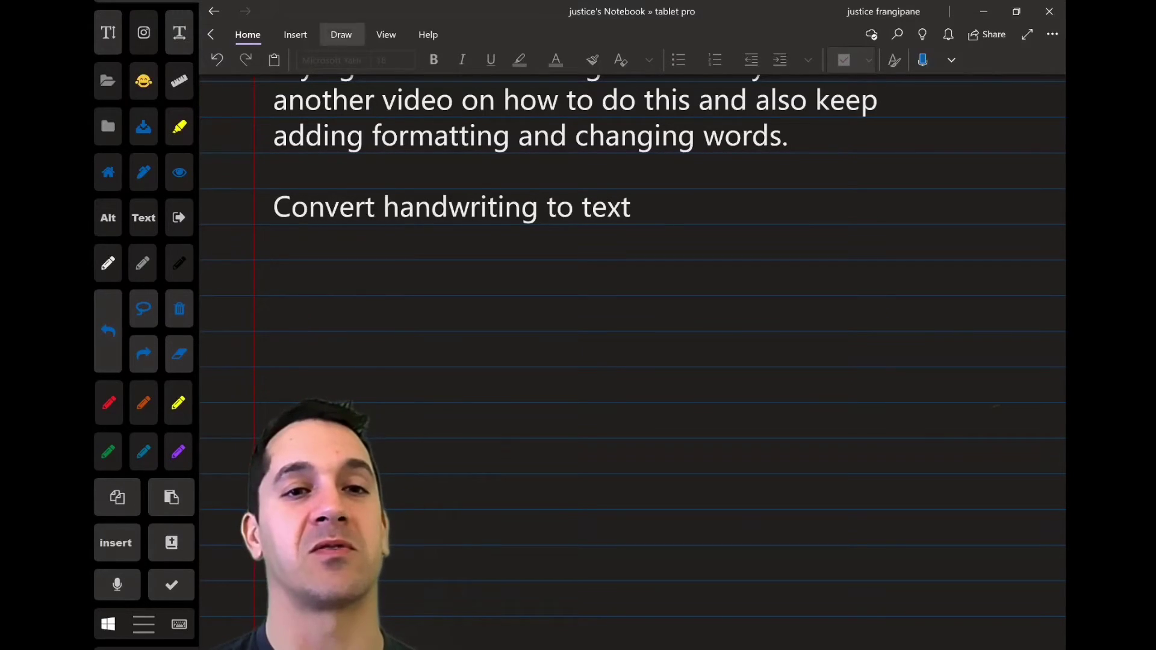
click(446, 57)
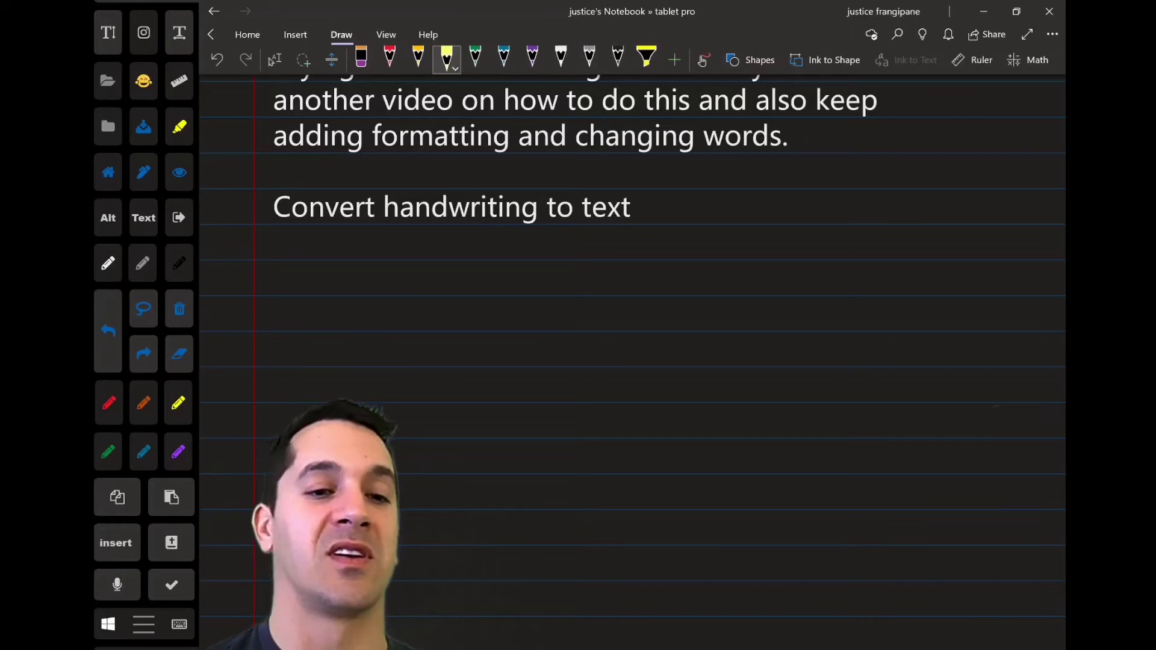
mouse_move(313, 424)
mouse_down()
mouse_move(222, 332)
mouse_move(244, 394)
mouse_up()
mouse_move(224, 331)
mouse_down()
mouse_move(269, 347)
mouse_move(230, 337)
mouse_move(244, 374)
mouse_move(259, 346)
mouse_up()
mouse_move(253, 368)
mouse_down()
mouse_move(310, 430)
mouse_move(247, 360)
mouse_up()
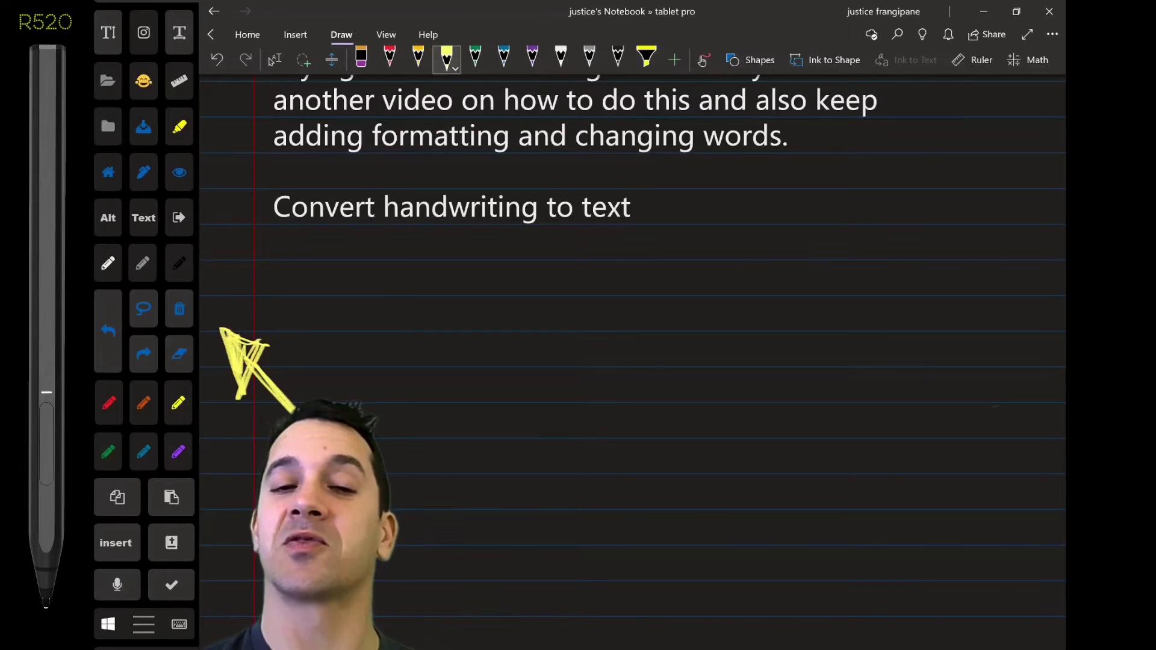
- Draw a yellow zigzag of varying thickness and a few short thin slanted strokes below the converted line
mouse_move(419, 337)
mouse_down()
mouse_move(447, 312)
mouse_move(484, 306)
mouse_move(527, 360)
mouse_move(585, 393)
mouse_up()
drag(560, 316, 600, 283)
drag(580, 320, 624, 283)
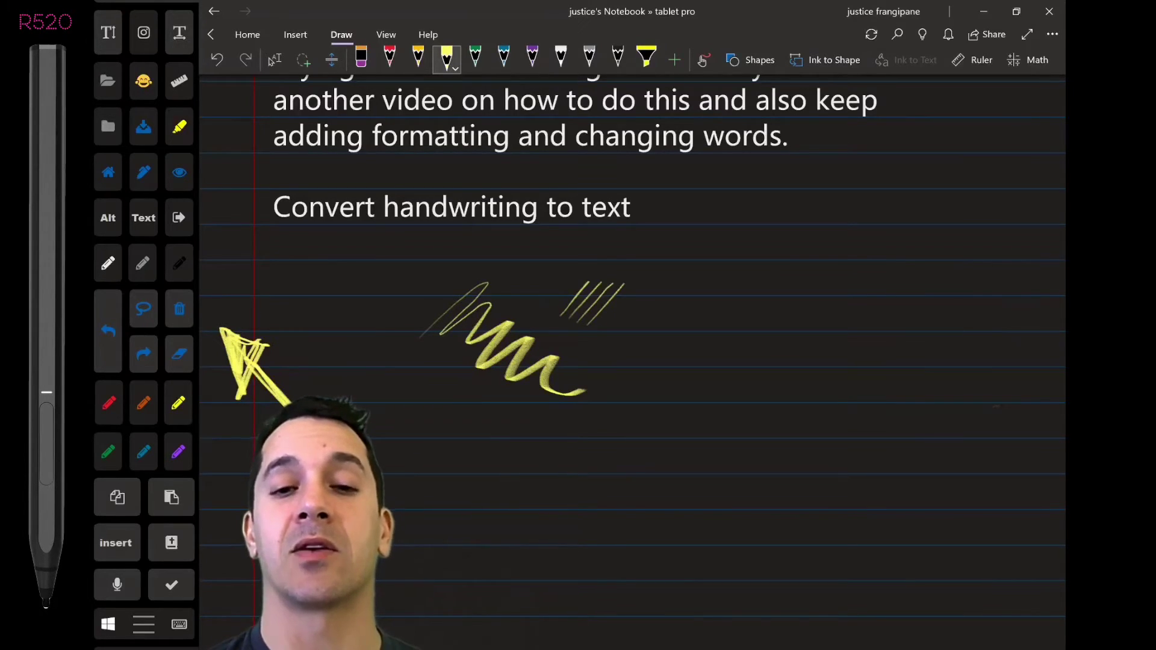
- Draw two yellow arrows over the text, one pointing up at the yellow pen and one at the eraser
drag(662, 287, 736, 283)
mouse_move(662, 288)
mouse_down()
mouse_move(736, 285)
mouse_move(438, 83)
mouse_up()
drag(438, 83, 450, 128)
drag(446, 88, 506, 90)
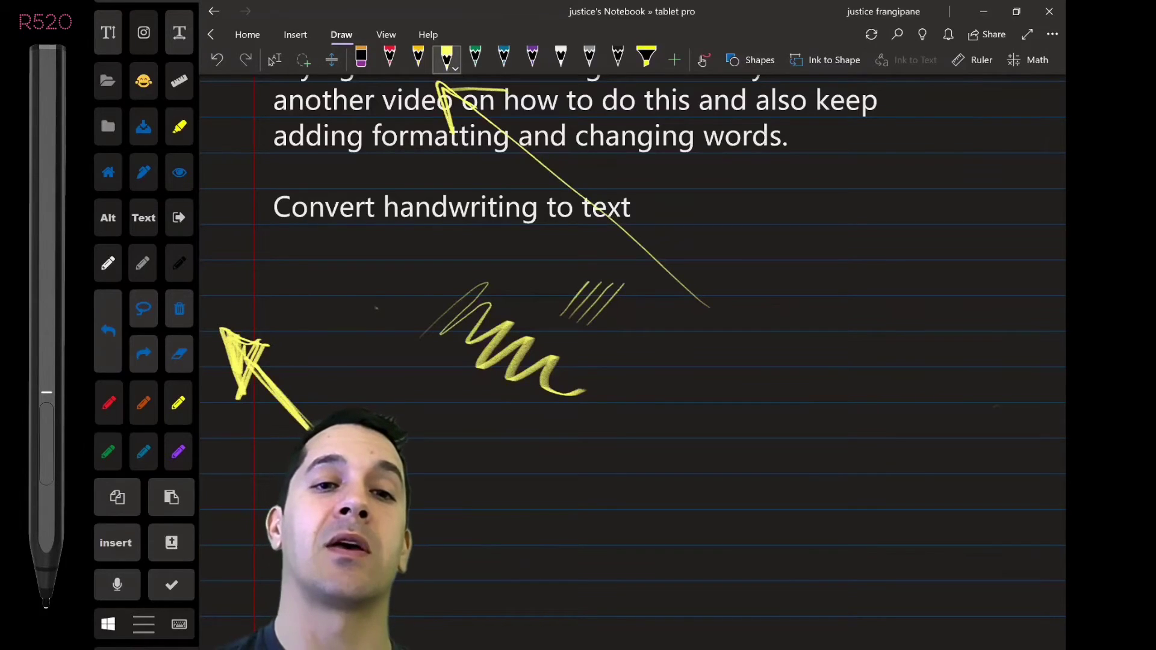
drag(377, 307, 361, 90)
mouse_move(334, 127)
mouse_down()
mouse_move(361, 88)
mouse_move(382, 126)
mouse_up()
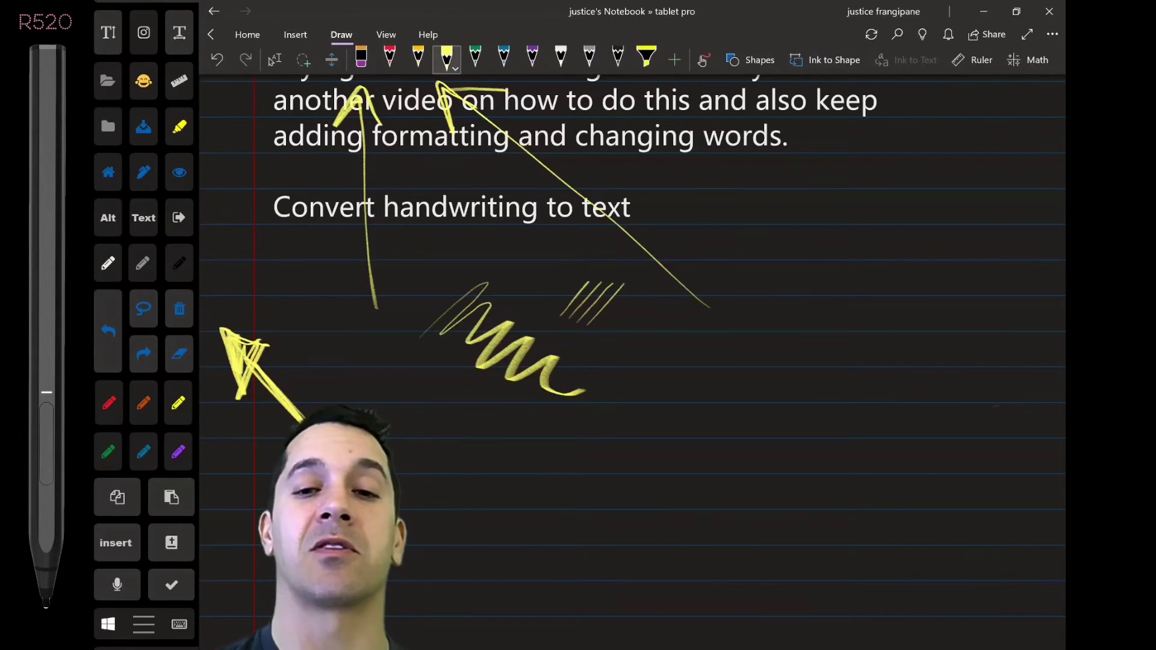
- Erase all the yellow ink from the page
mouse_move(701, 354)
mouse_down()
mouse_move(470, 87)
mouse_move(480, 144)
mouse_up()
mouse_move(468, 86)
mouse_down()
mouse_move(526, 109)
mouse_move(338, 113)
mouse_up()
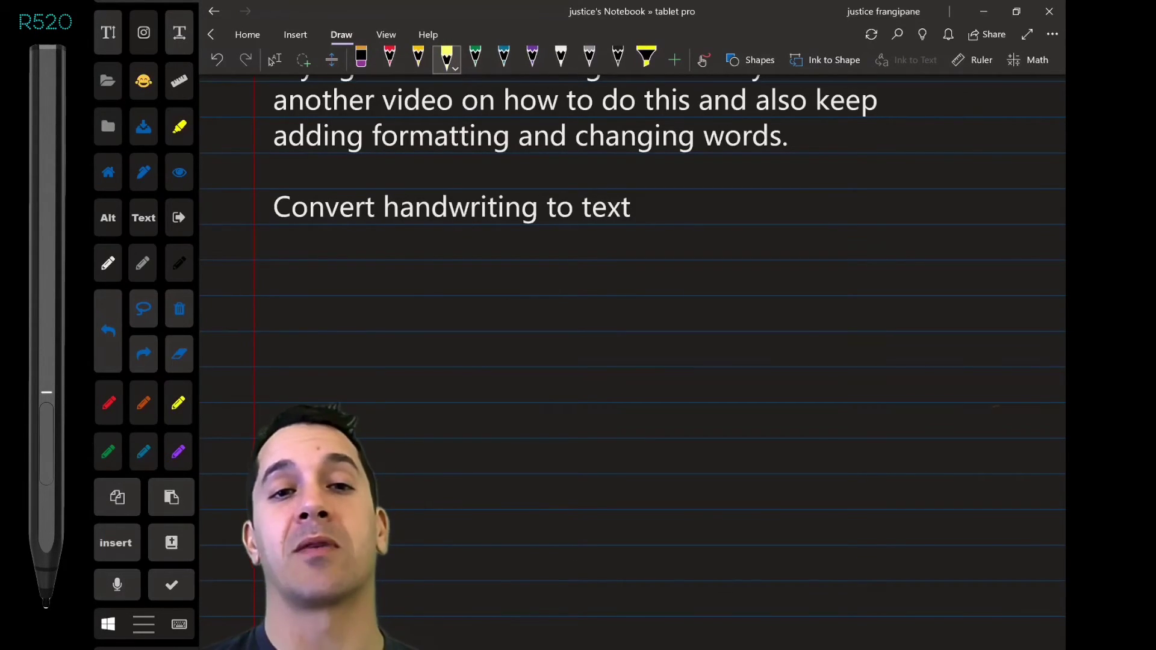
- Paste the copied screenshot of the drawing pens below the converted "Convert handwriting to text" line
scroll(632, 361, up, 3)
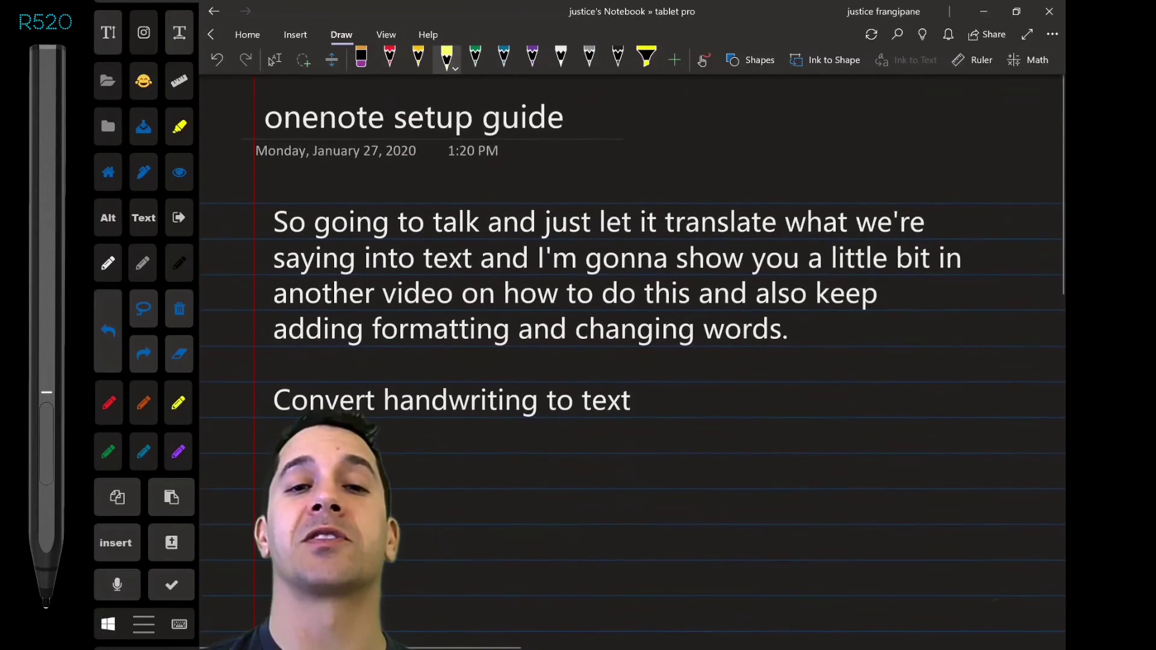
click(275, 61)
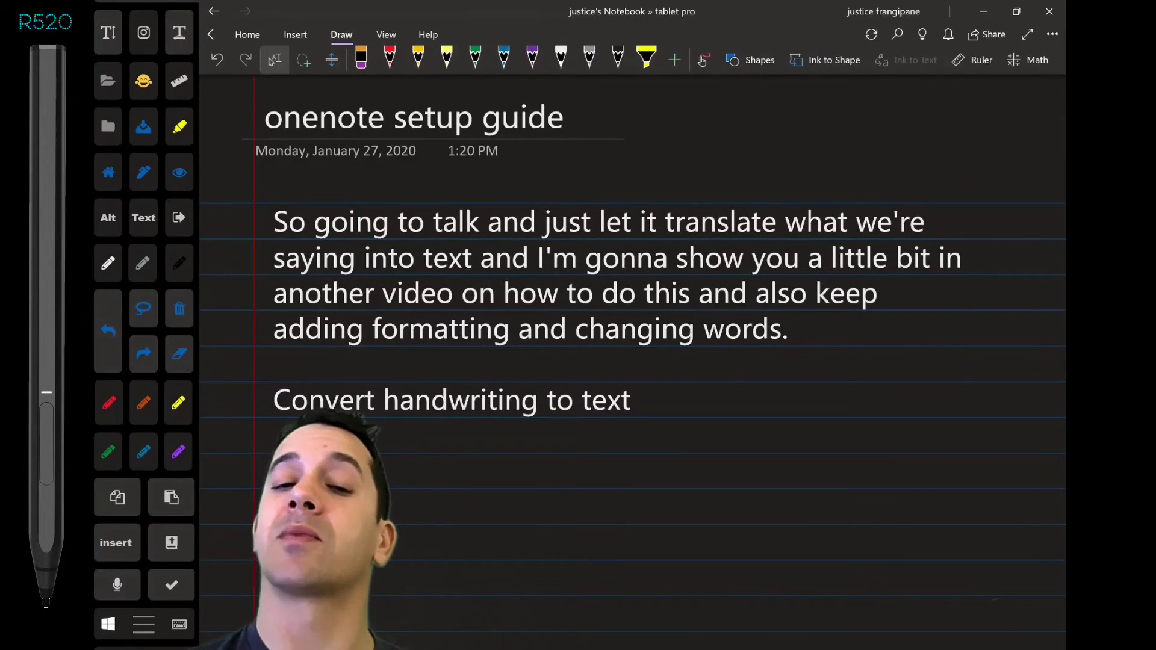
scroll(660, 301, down, 1)
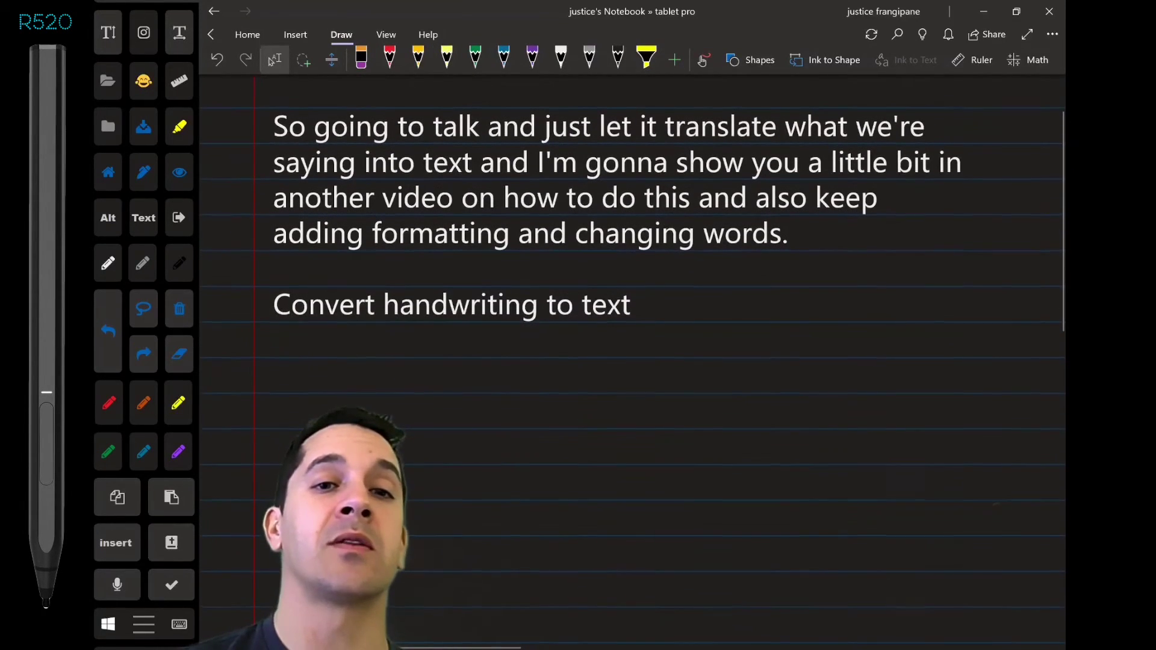
scroll(634, 367, up, 2)
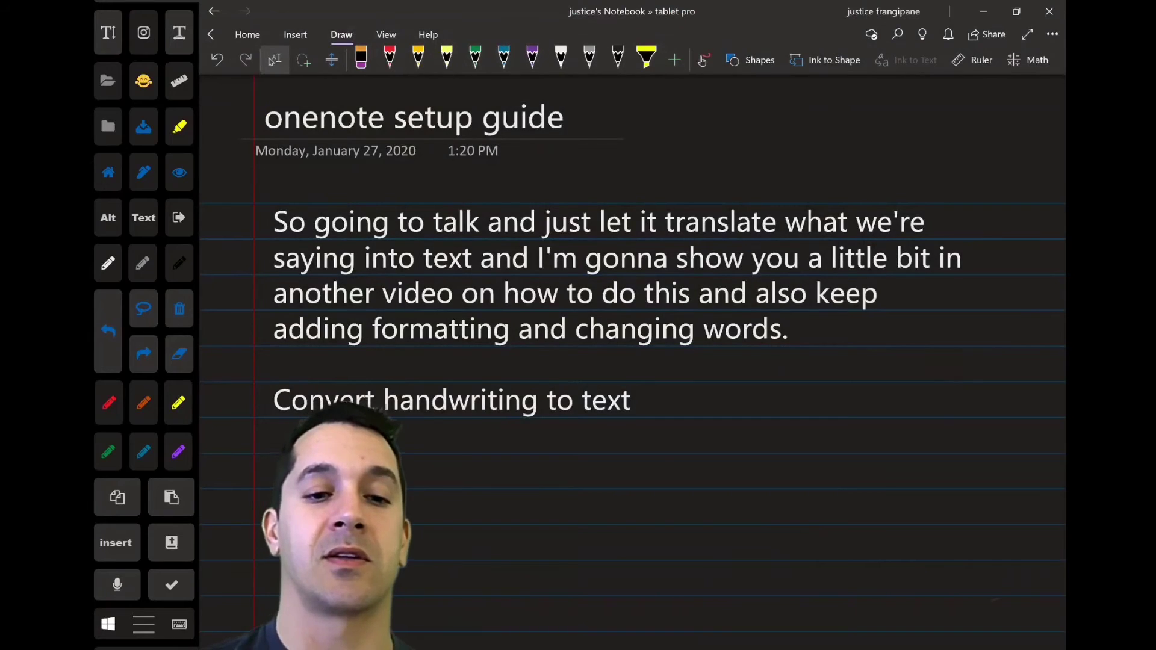
click(273, 495)
key(ctrl+v)
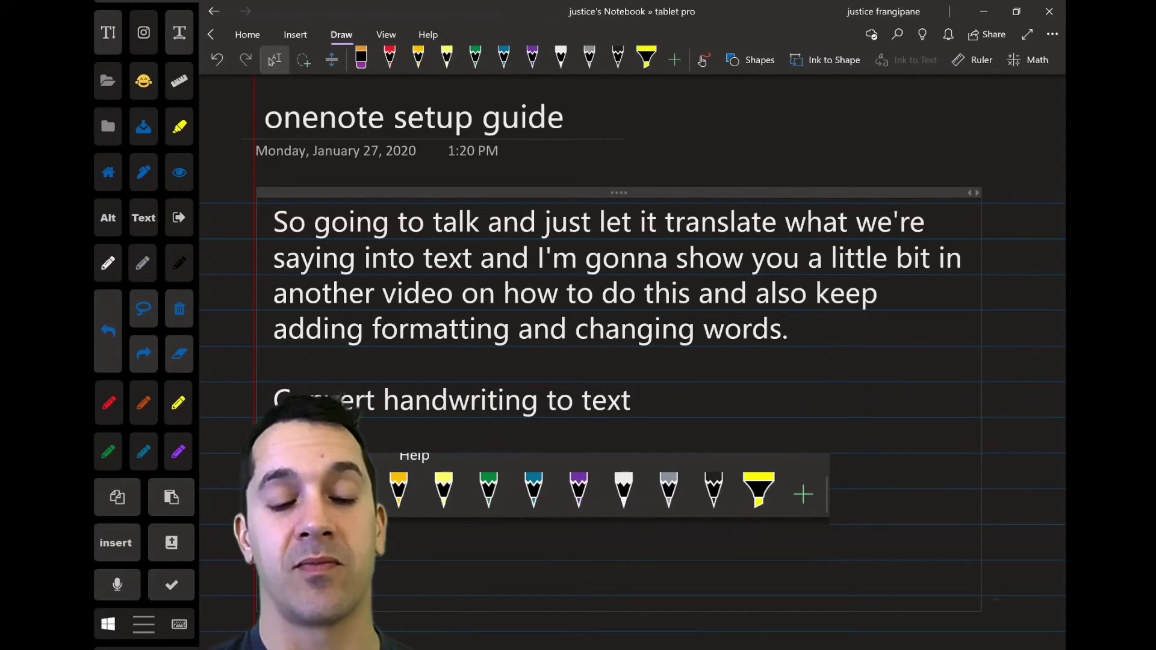
scroll(633, 361, down, 3)
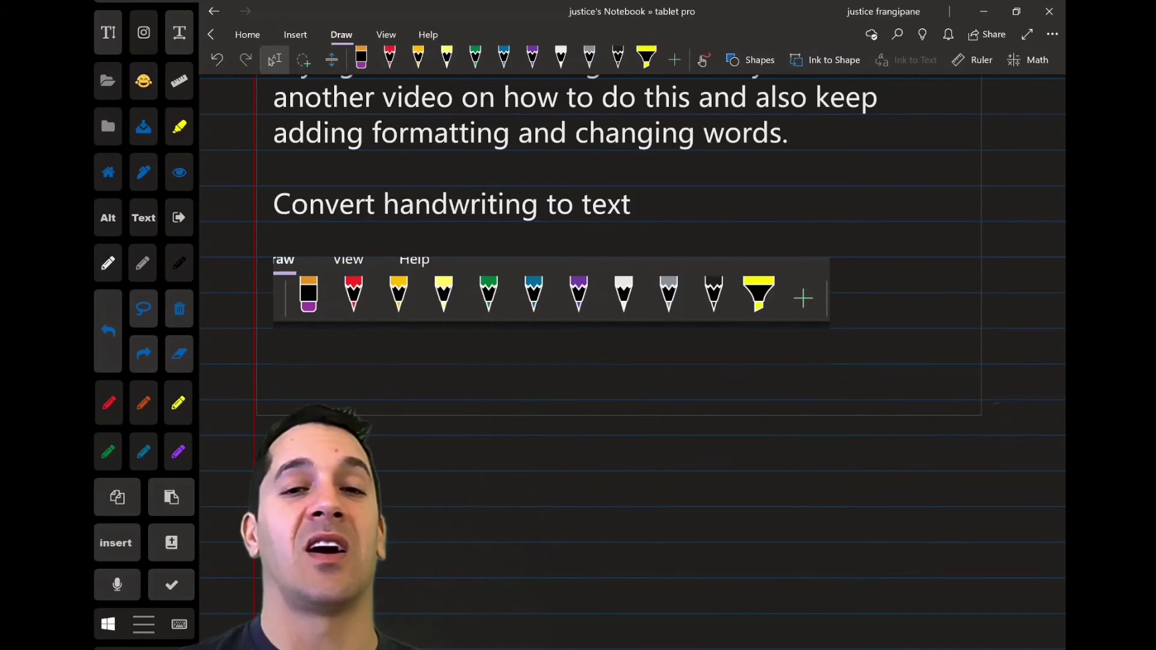
scroll(632, 362, up, 3)
scroll(632, 361, down, 1)
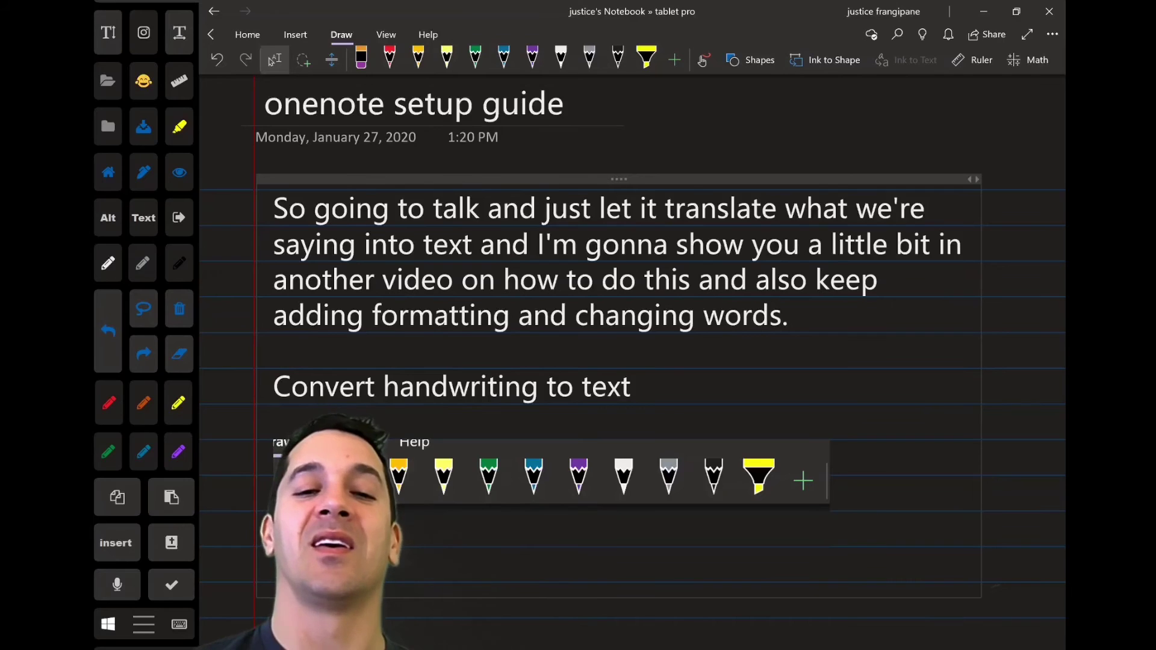
scroll(632, 362, down, 2)
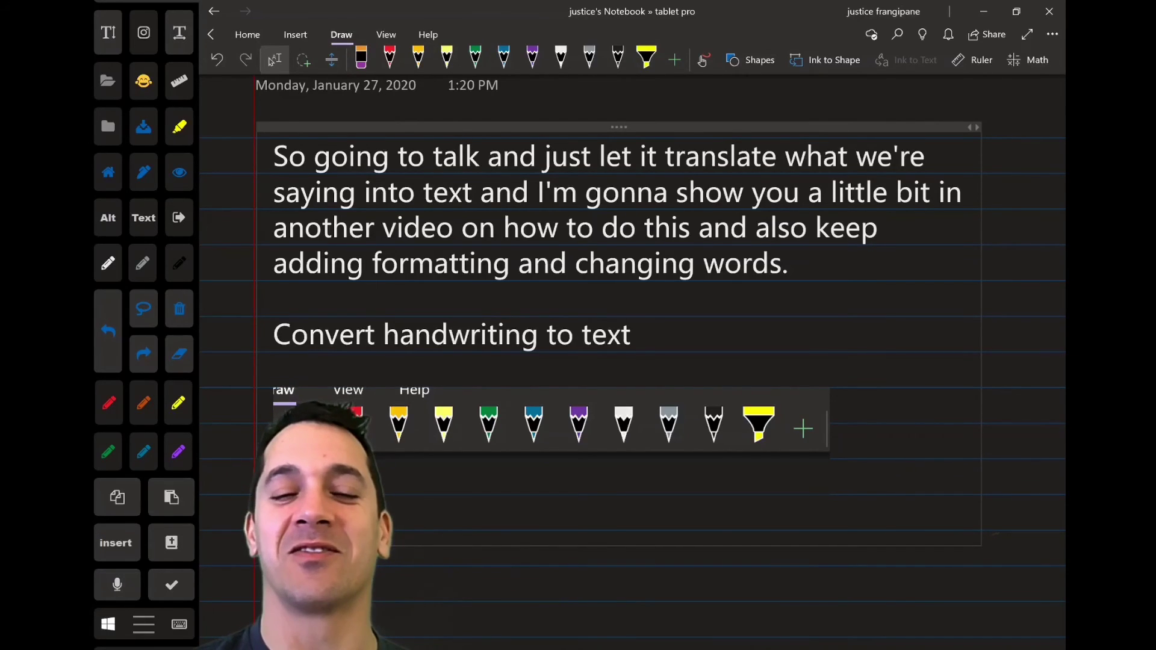
scroll(632, 361, down, 2)
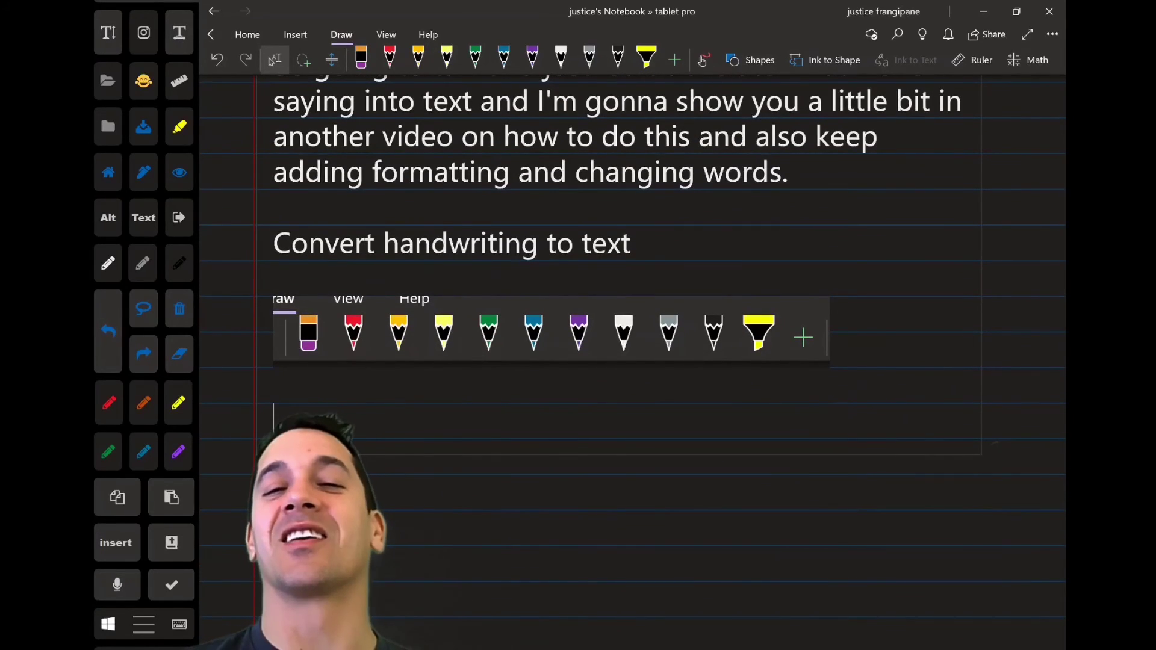